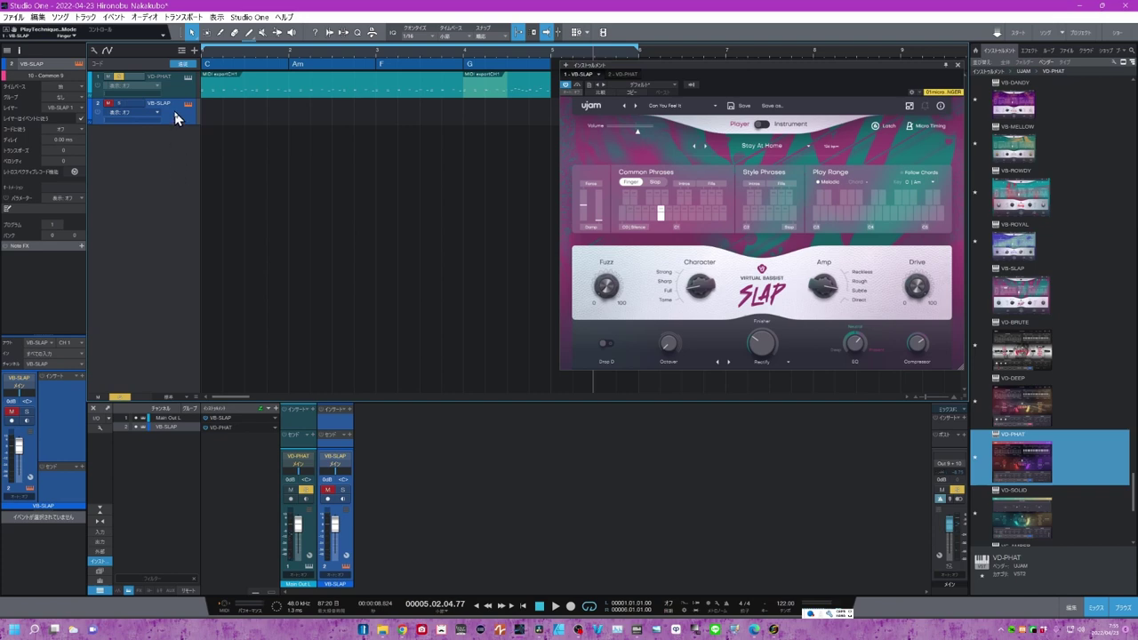
Solo the VB-SLAP track and try the Common Phrases in Finger and Slap modes, ending on Finger.
{"action": "key", "text": "s"}
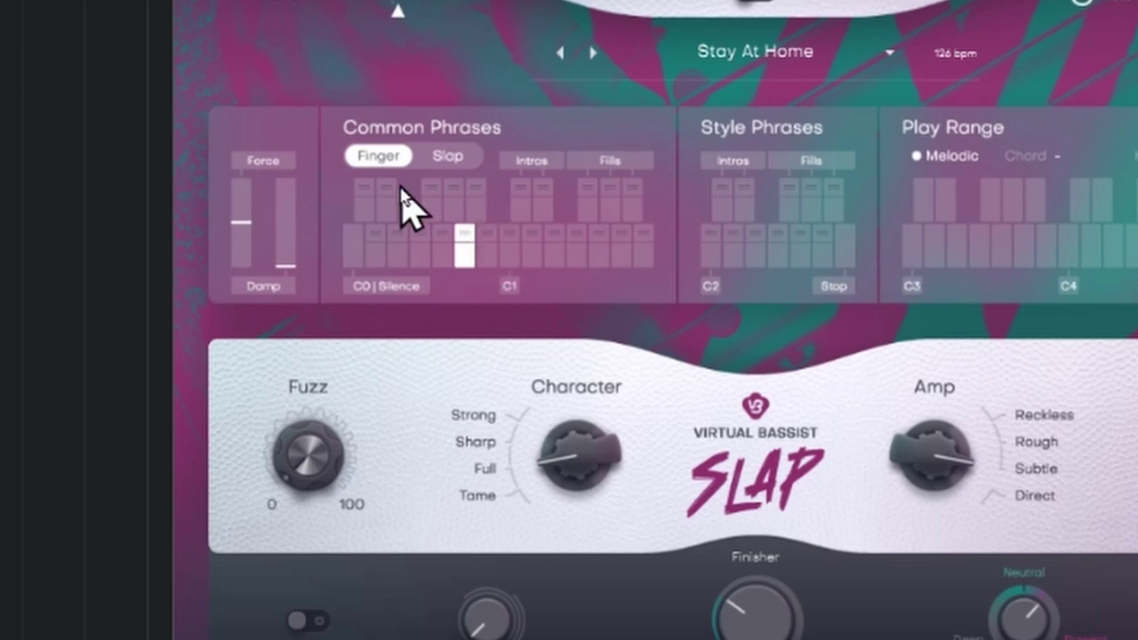
{"action": "left_click", "coordinate": [450, 160]}
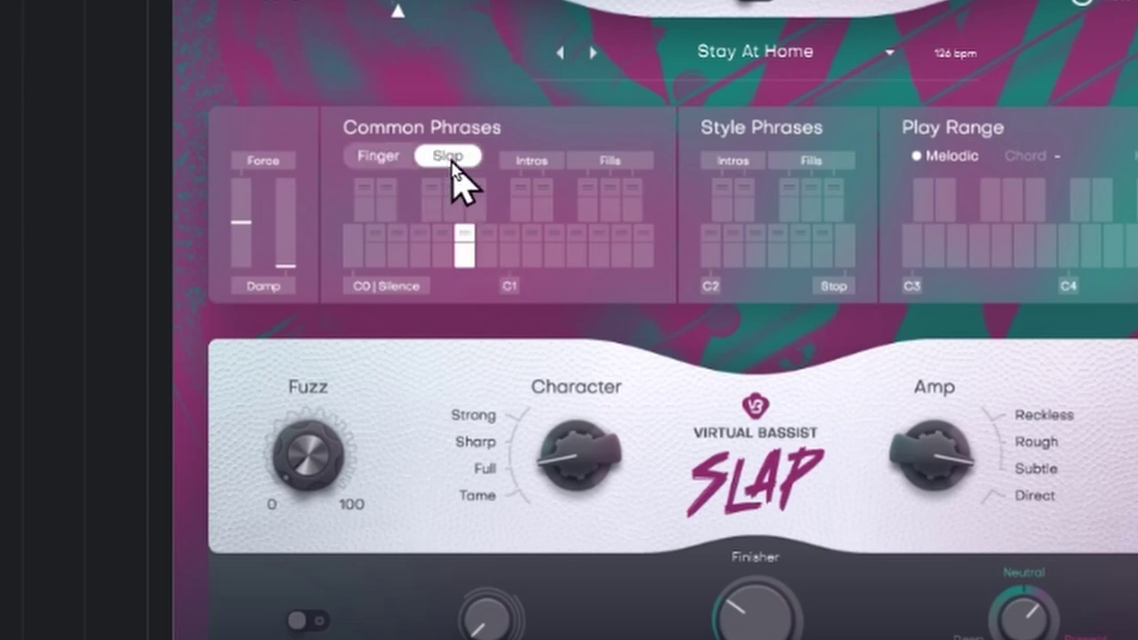
{"action": "left_click", "coordinate": [382, 162]}
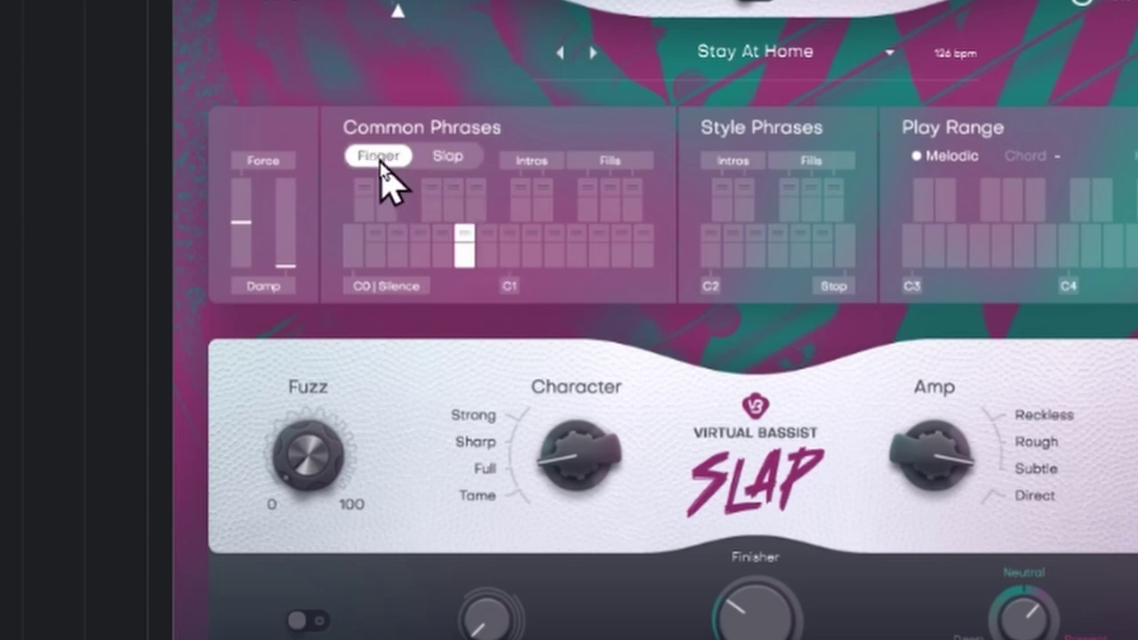
{"action": "left_click", "coordinate": [457, 174]}
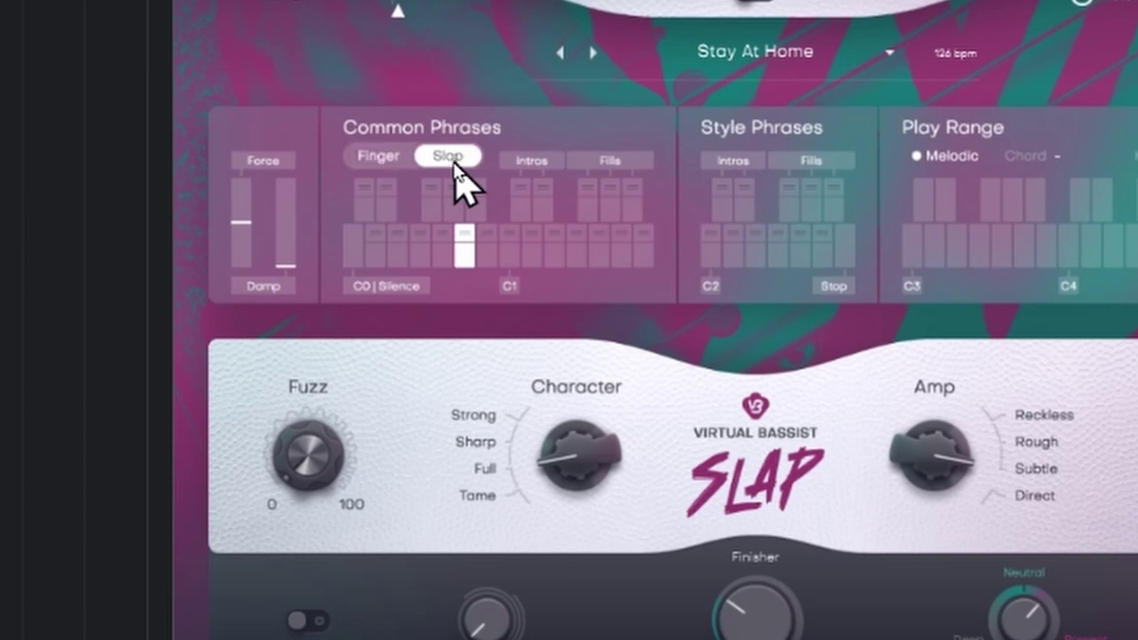
{"action": "left_click", "coordinate": [385, 159]}
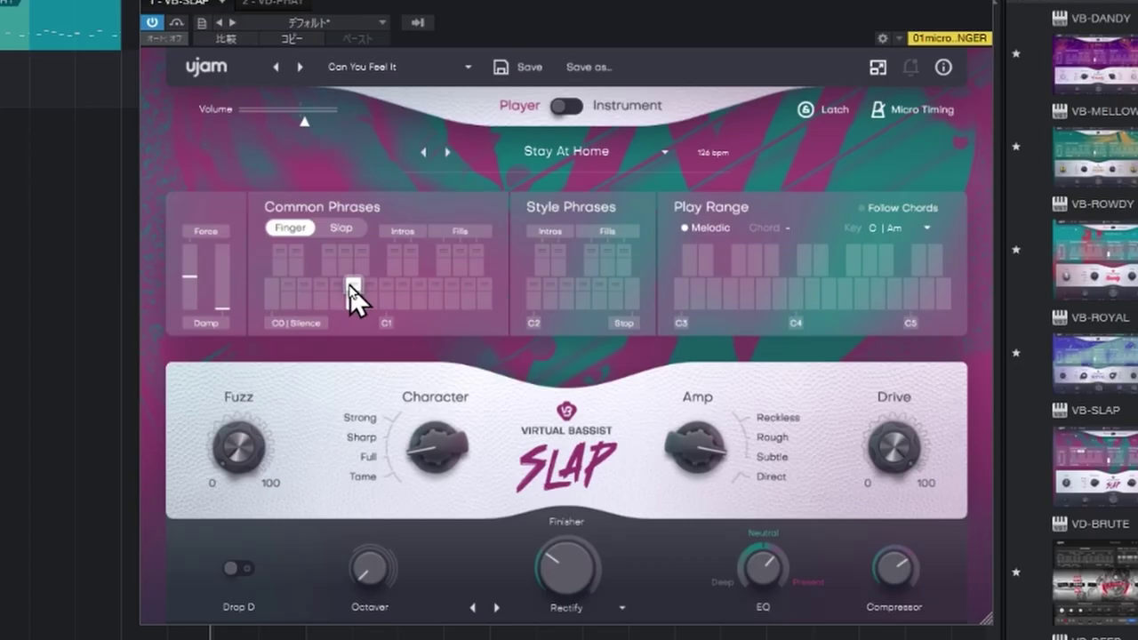
Enable Latch, play notes in the Play Range, audition the Common Phrases up to the F1 phrase key, and turn Latch off.
{"action": "left_click", "coordinate": [802, 111]}
{"action": "left_click", "coordinate": [739, 265]}
{"action": "left_click", "coordinate": [883, 299]}
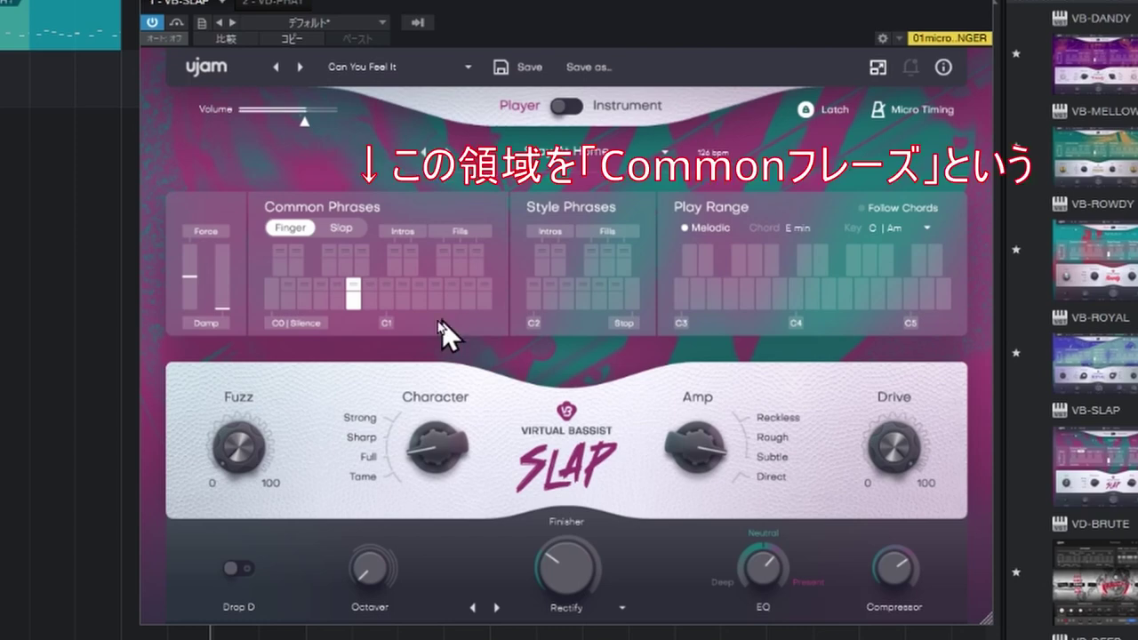
{"action": "left_click", "coordinate": [387, 293]}
{"action": "left_click", "coordinate": [440, 303]}
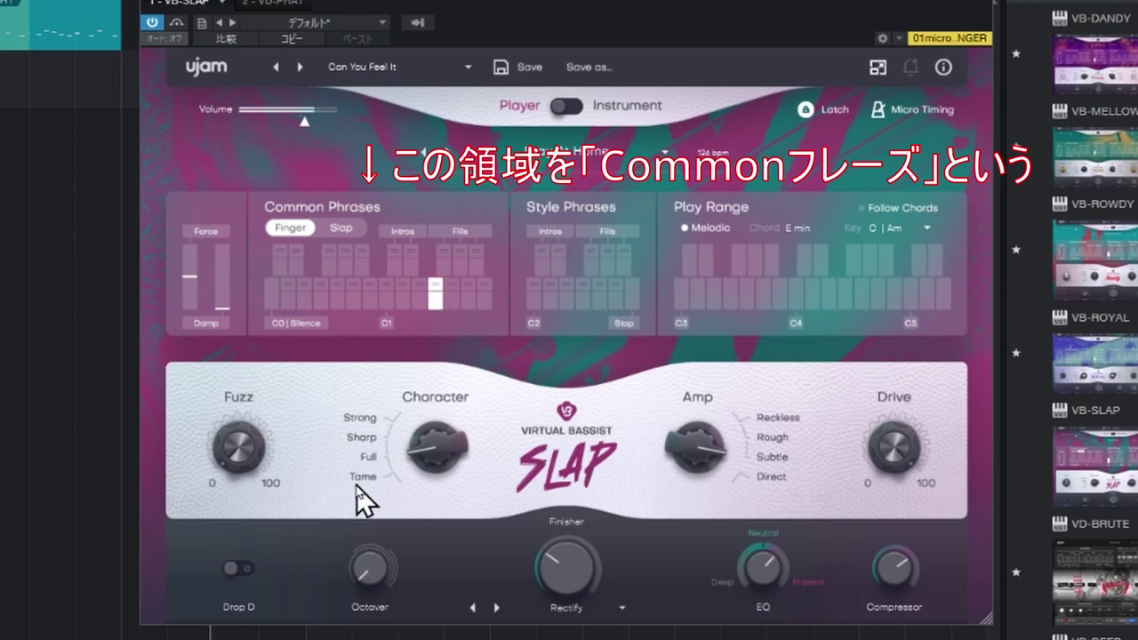
{"action": "left_click", "coordinate": [822, 114]}
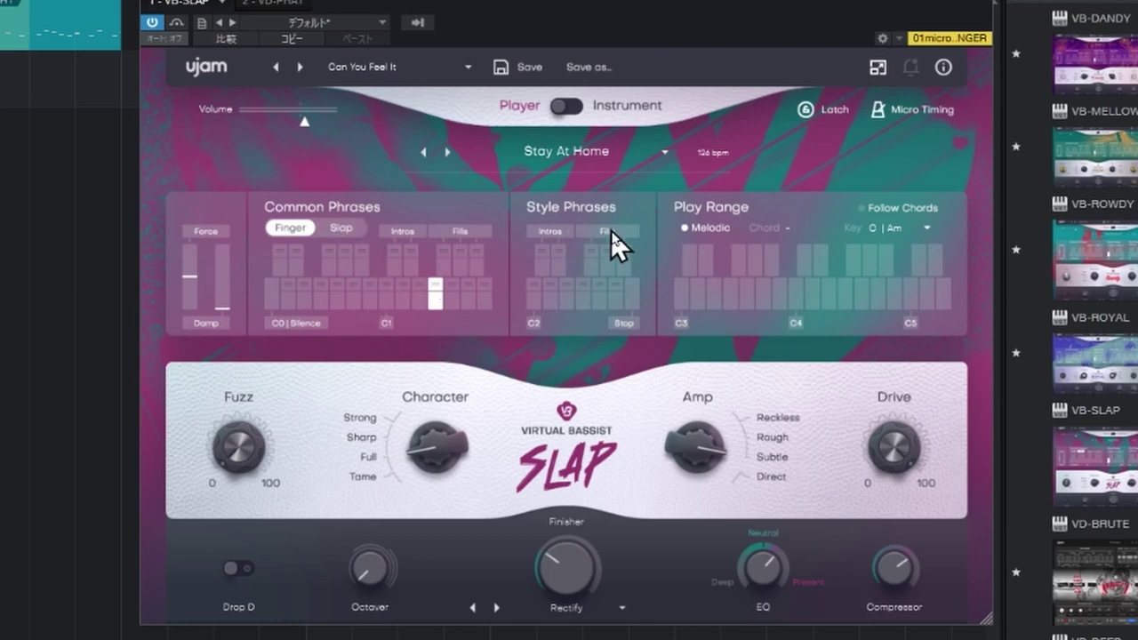
Latch a G note and compare the selected phrase in Finger and Slap modes, leave Slap active and turn Latch off.
{"action": "left_click", "coordinate": [751, 302]}
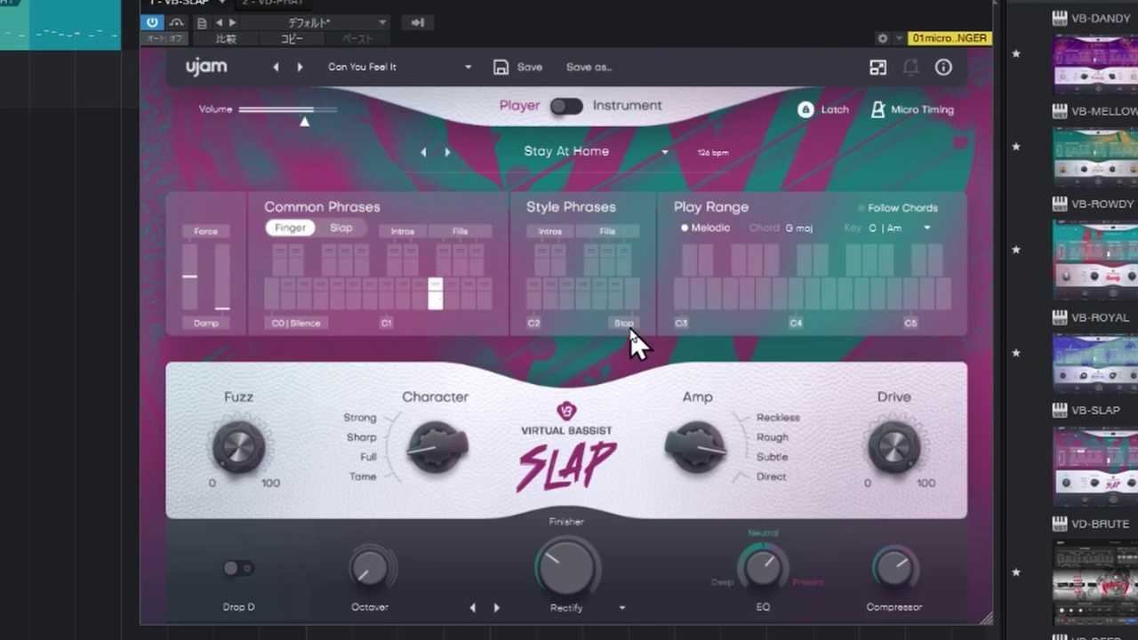
{"action": "left_click", "coordinate": [343, 233]}
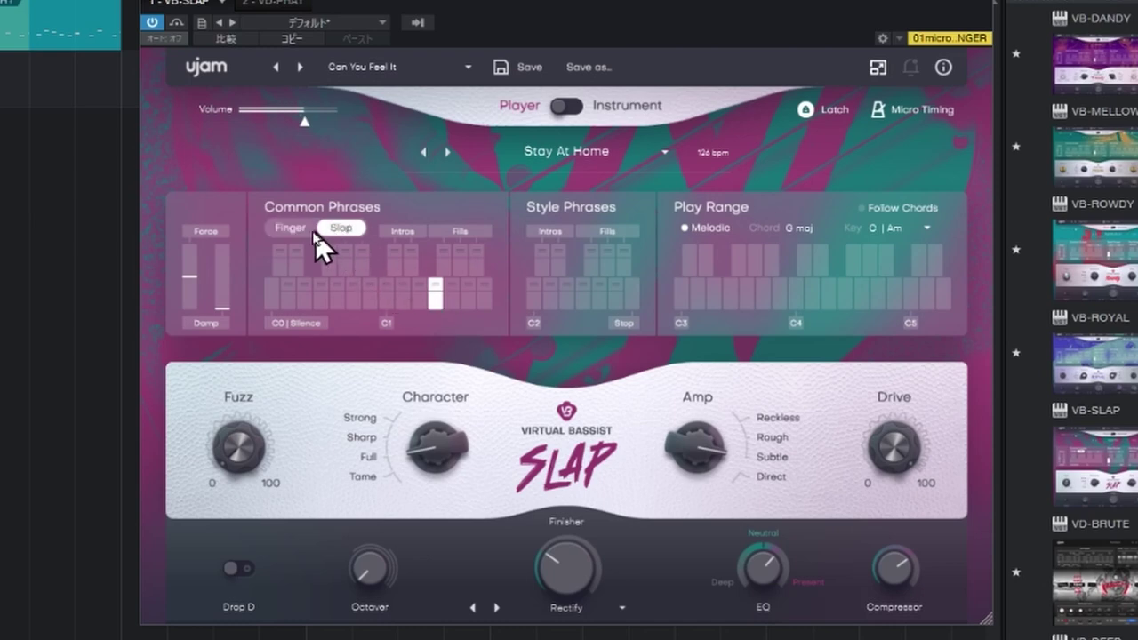
{"action": "left_click", "coordinate": [288, 232]}
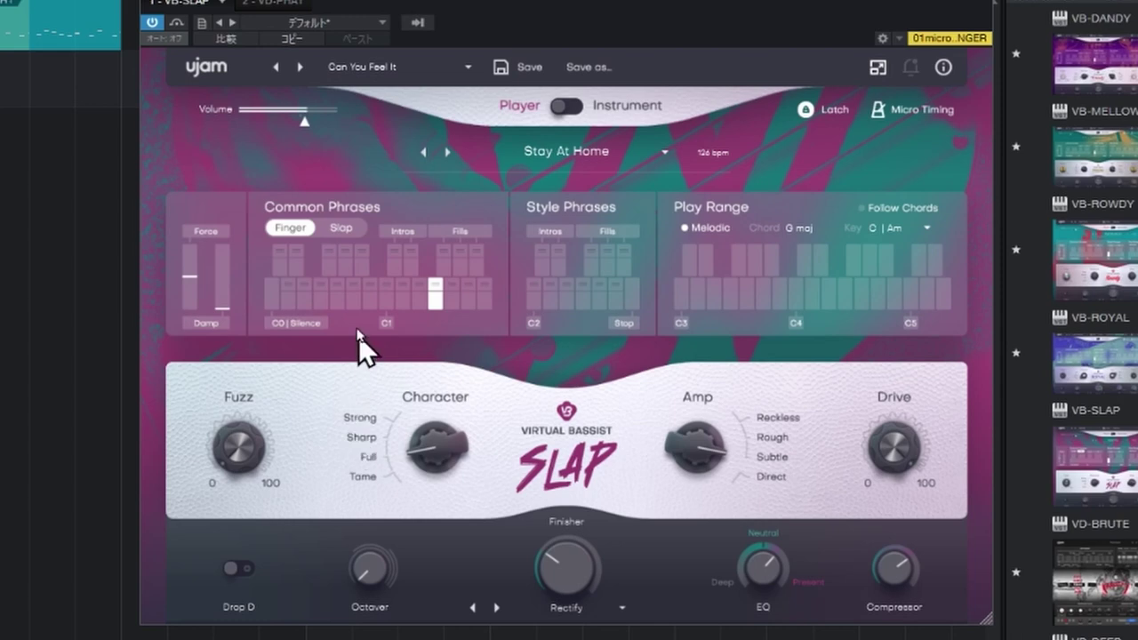
{"action": "left_click", "coordinate": [353, 237]}
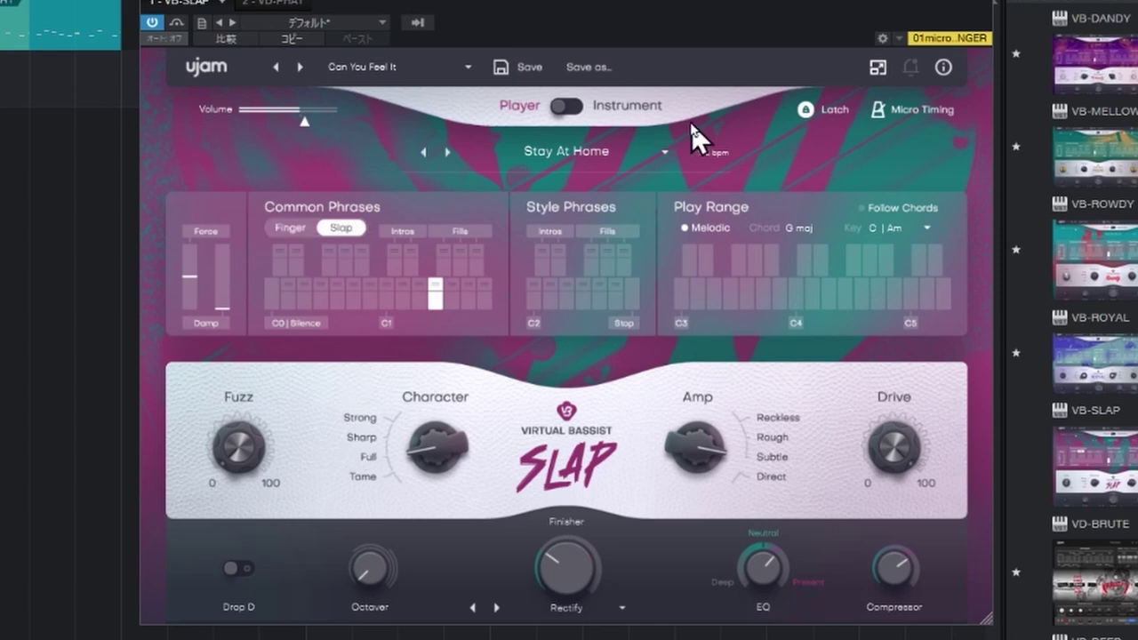
{"action": "left_click", "coordinate": [827, 107]}
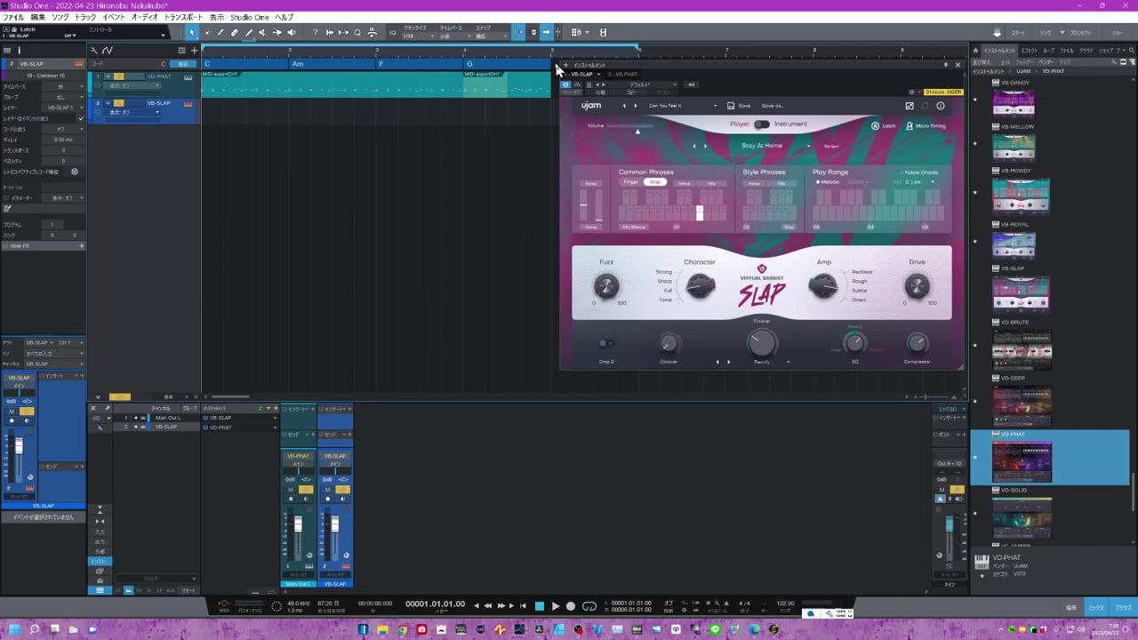
Set the octave of the chord track's C, Am, F and G chords to 6 and place them on the VB-SLAP track.
{"action": "left_click_drag", "start_coordinate": [555, 69], "coordinate": [201, 54]}
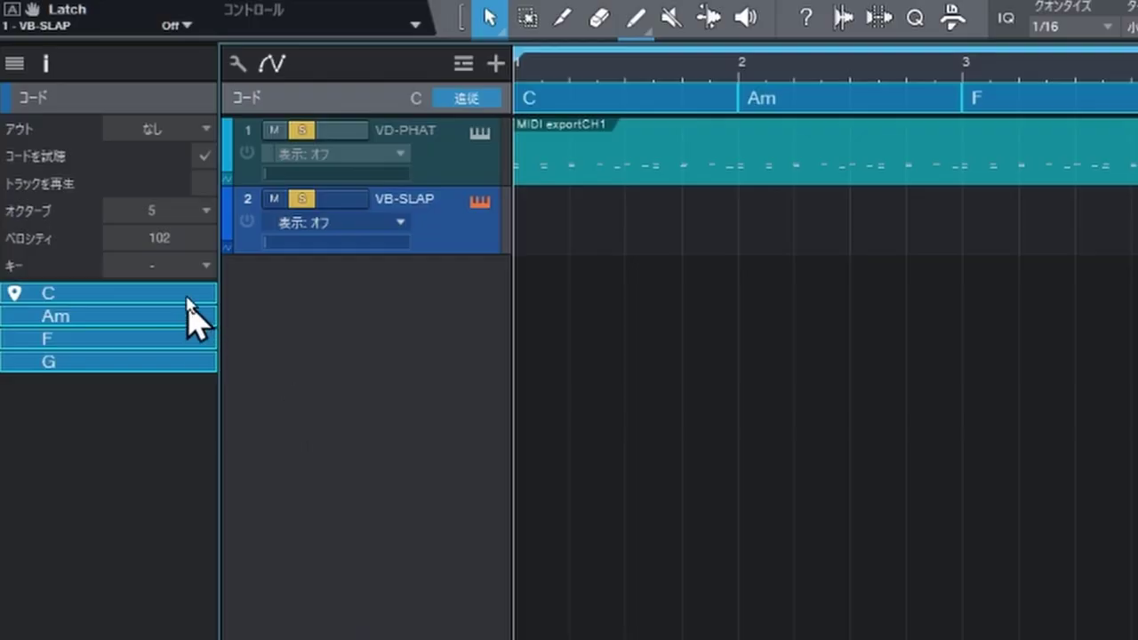
{"action": "left_click", "coordinate": [204, 215]}
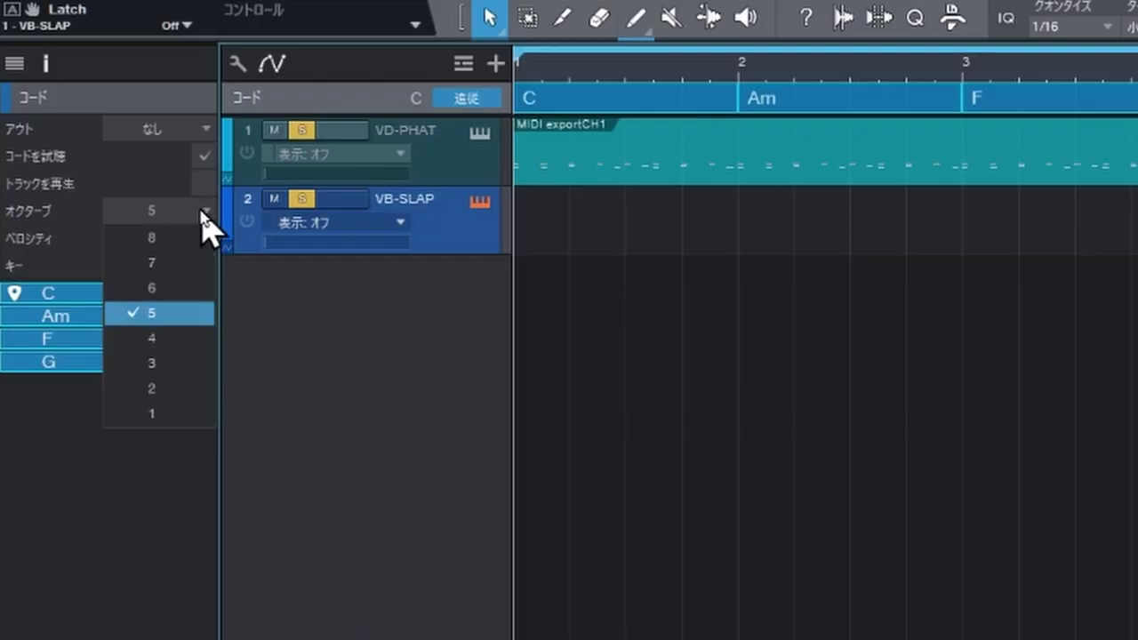
{"action": "left_click", "coordinate": [182, 288]}
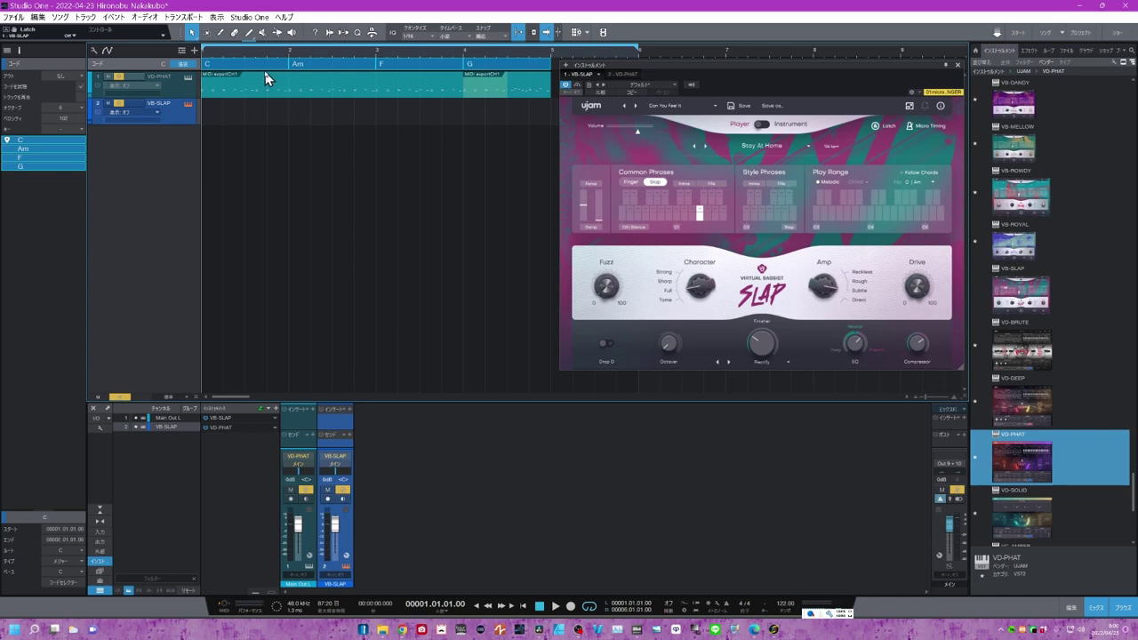
{"action": "left_click_drag", "start_coordinate": [262, 65], "coordinate": [262, 106]}
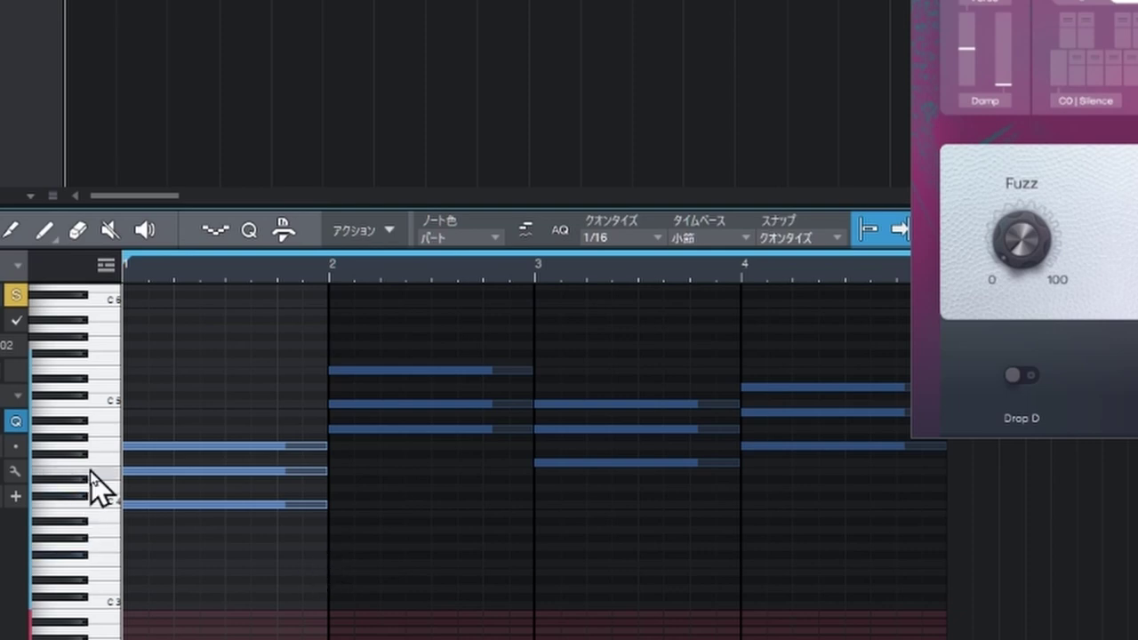
Select all the chord notes in the note editor and try transposing them by an octave.
{"action": "scroll", "coordinate": [89, 487], "scroll_direction": "up", "scroll_amount": 2}
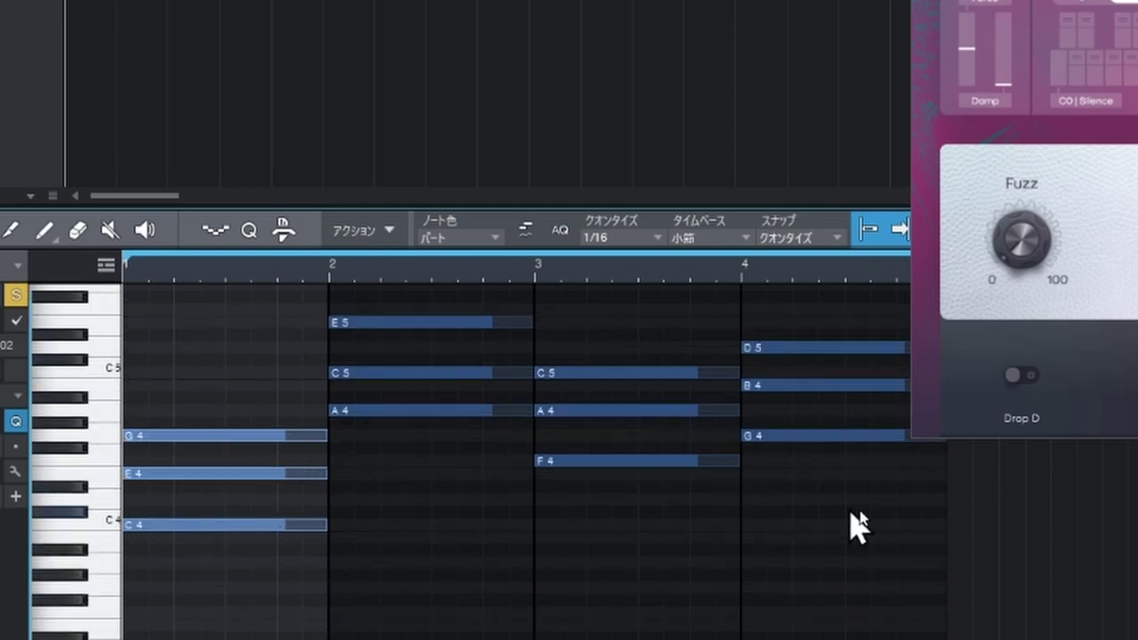
{"action": "left_click_drag", "start_coordinate": [857, 518], "coordinate": [186, 331]}
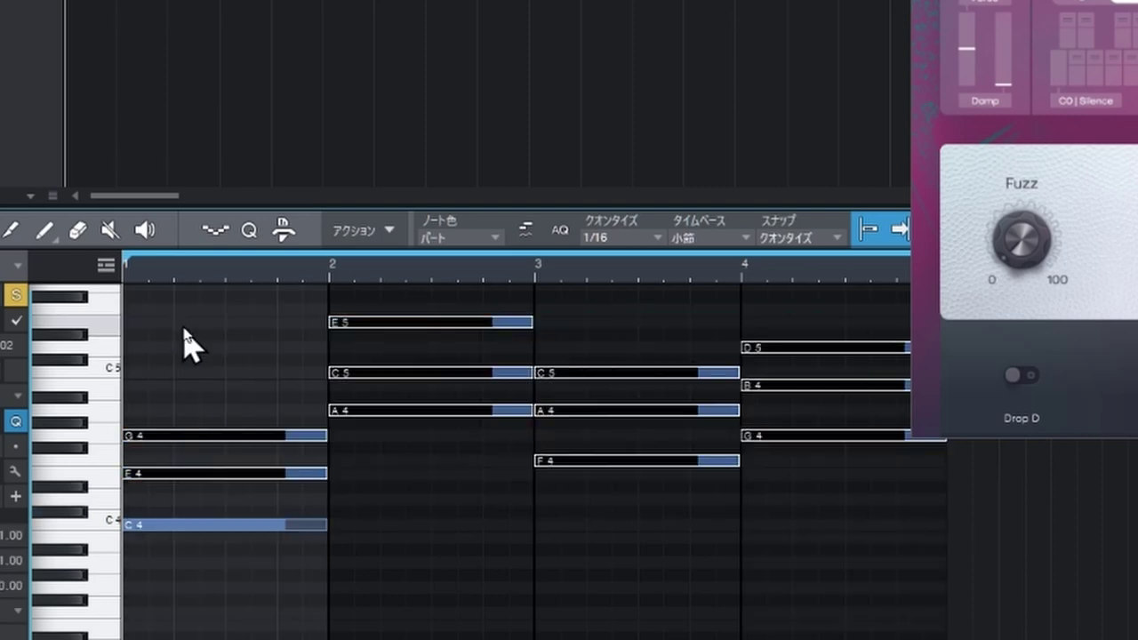
{"action": "key", "text": "shift+Up"}
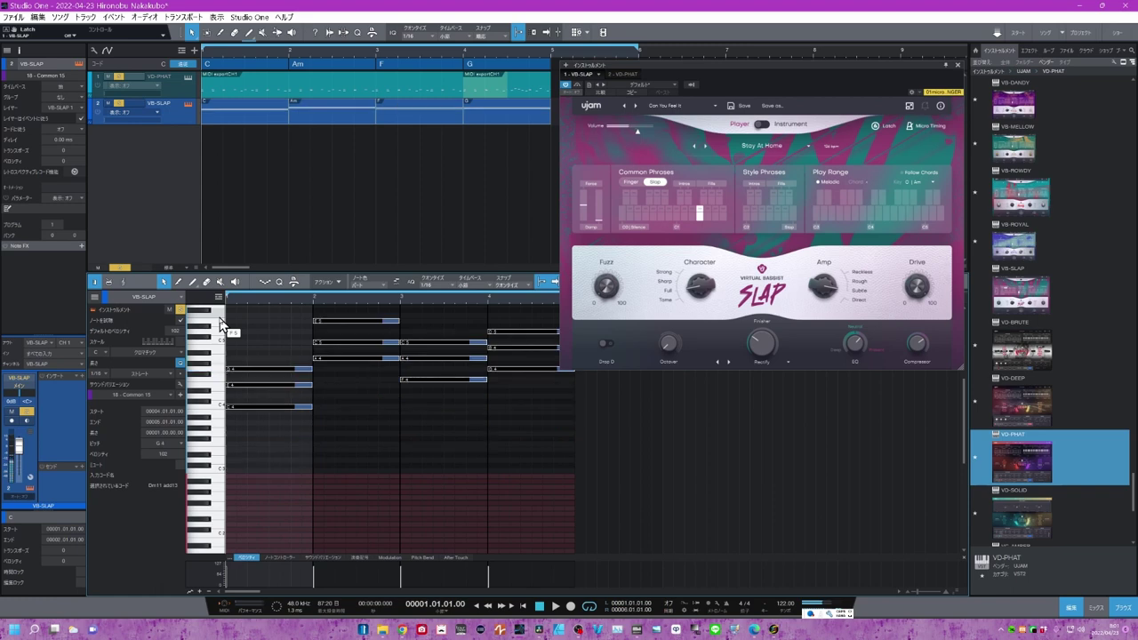
{"action": "key", "text": "shift+Up"}
{"action": "key", "text": "shift+Down"}
Play the bass part in Slap mode, switch the Common Phrases to Finger and play it again for comparison.
{"action": "left_click", "coordinate": [134, 66]}
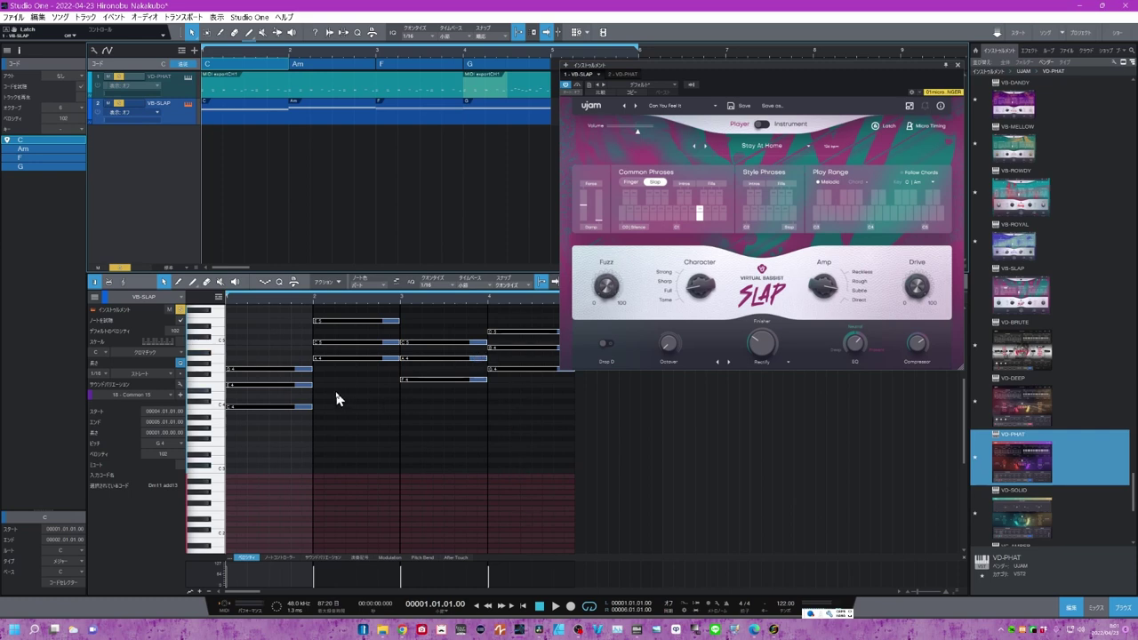
{"action": "left_click", "coordinate": [554, 607]}
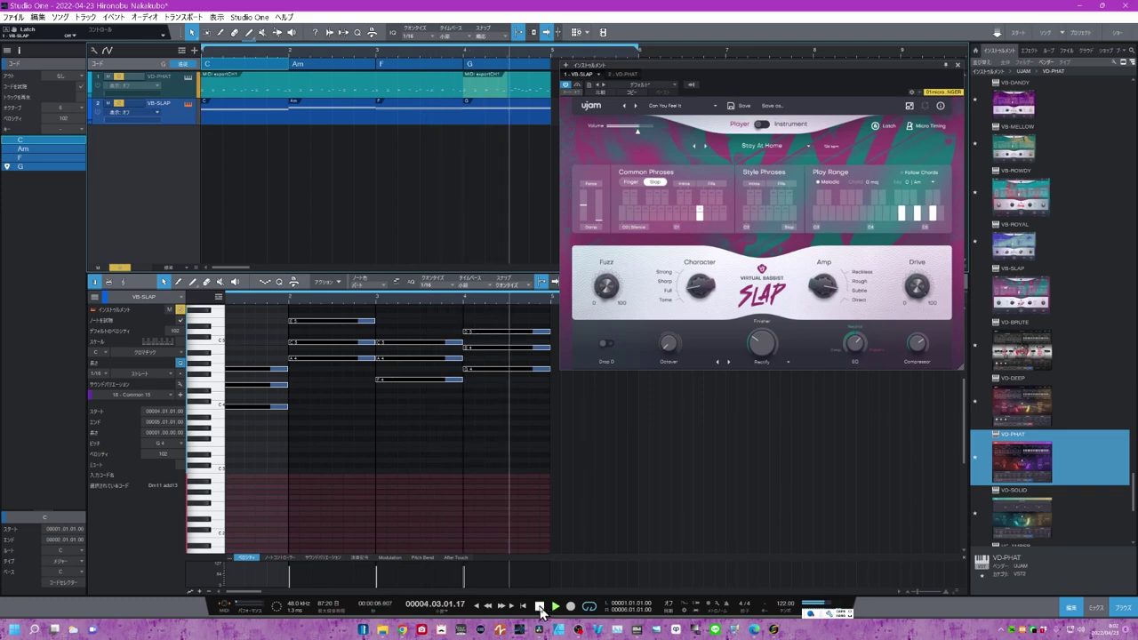
{"action": "left_click", "coordinate": [635, 184]}
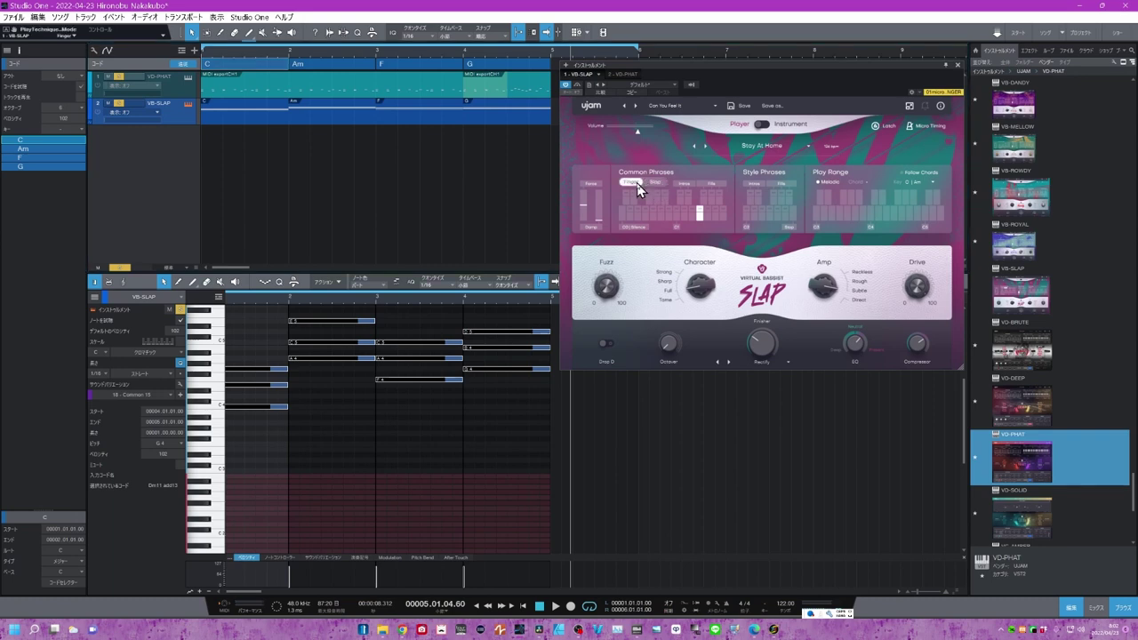
{"action": "left_click", "coordinate": [537, 606]}
{"action": "left_click", "coordinate": [555, 606]}
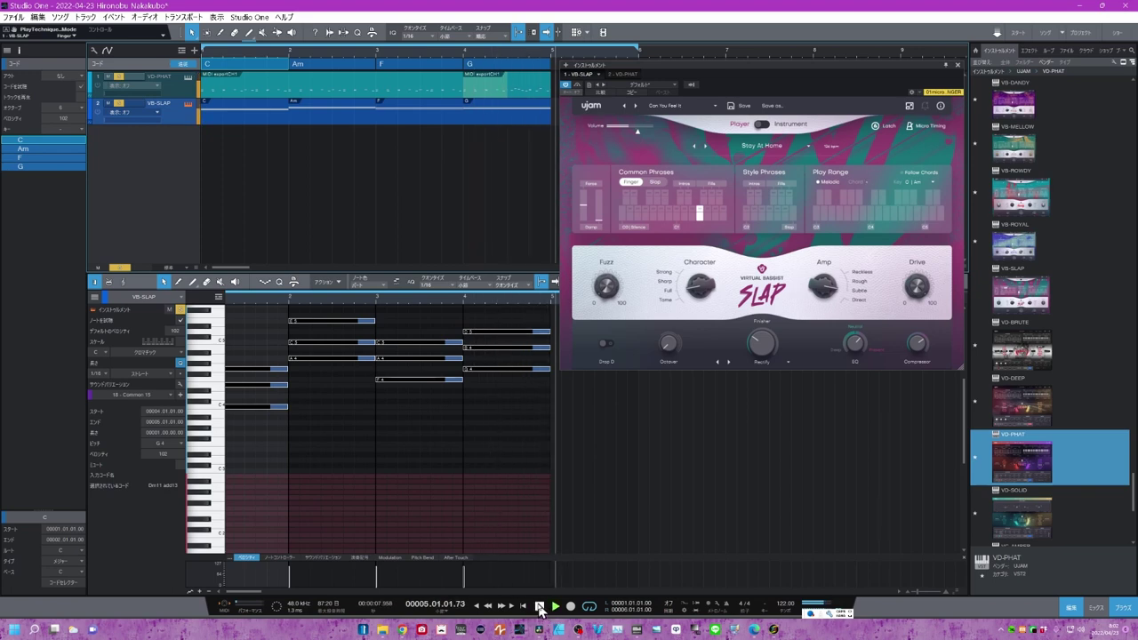
{"action": "left_click", "coordinate": [540, 606]}
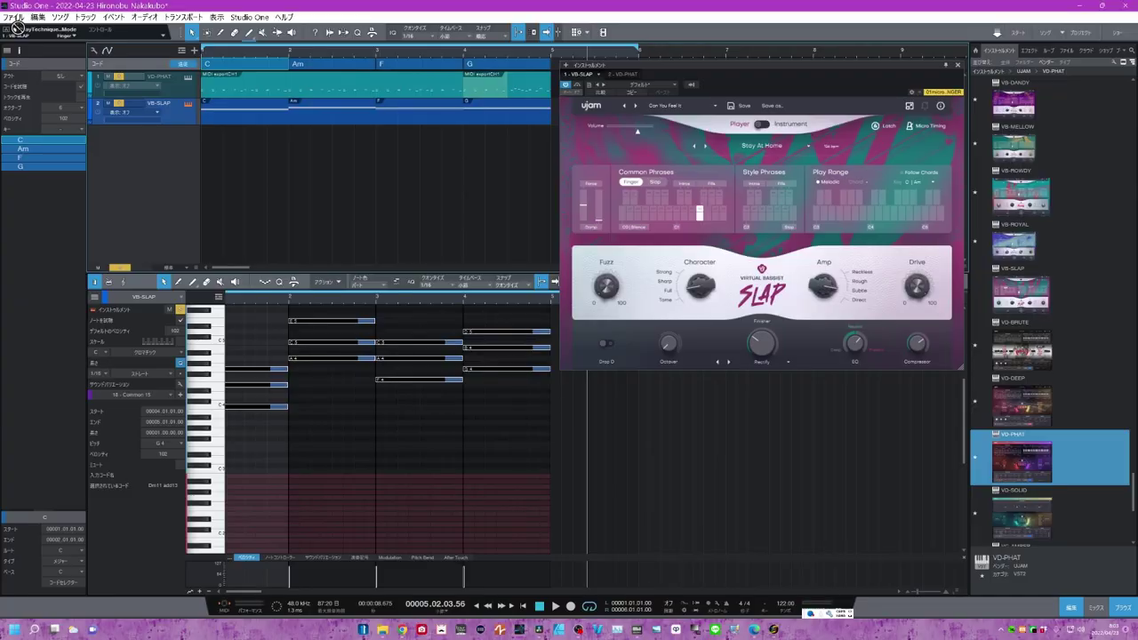
Create automation for the Finger/Slap play technique mode on the VB-SLAP track and expand its envelope into a separate lane.
{"action": "left_click_drag", "start_coordinate": [38, 80], "coordinate": [373, 308]}
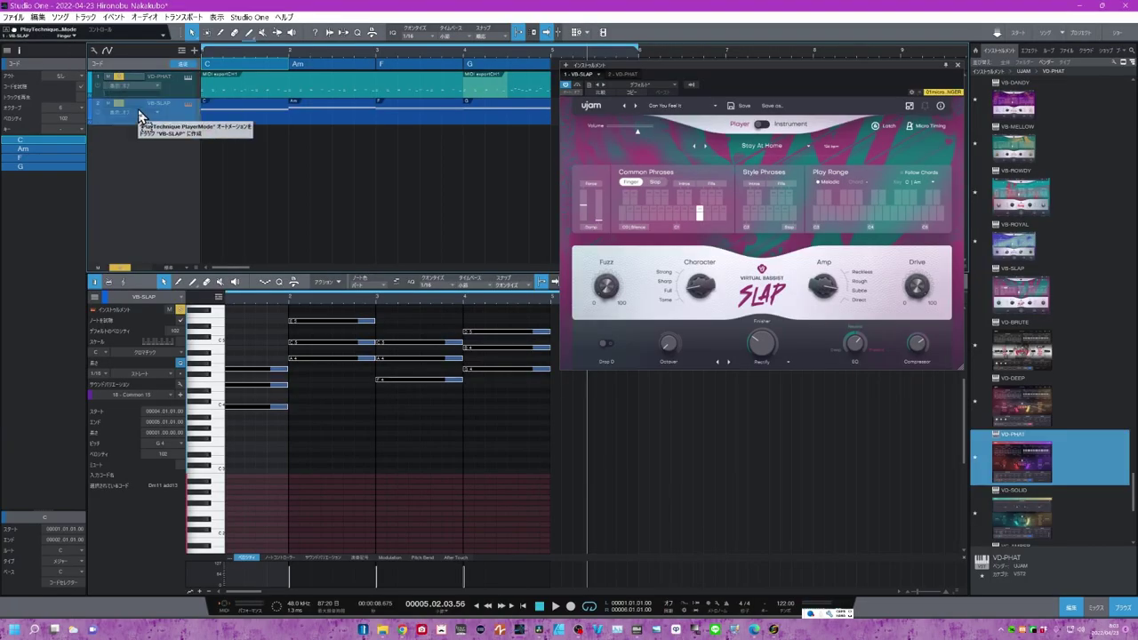
{"action": "left_click_drag", "start_coordinate": [139, 112], "coordinate": [160, 118]}
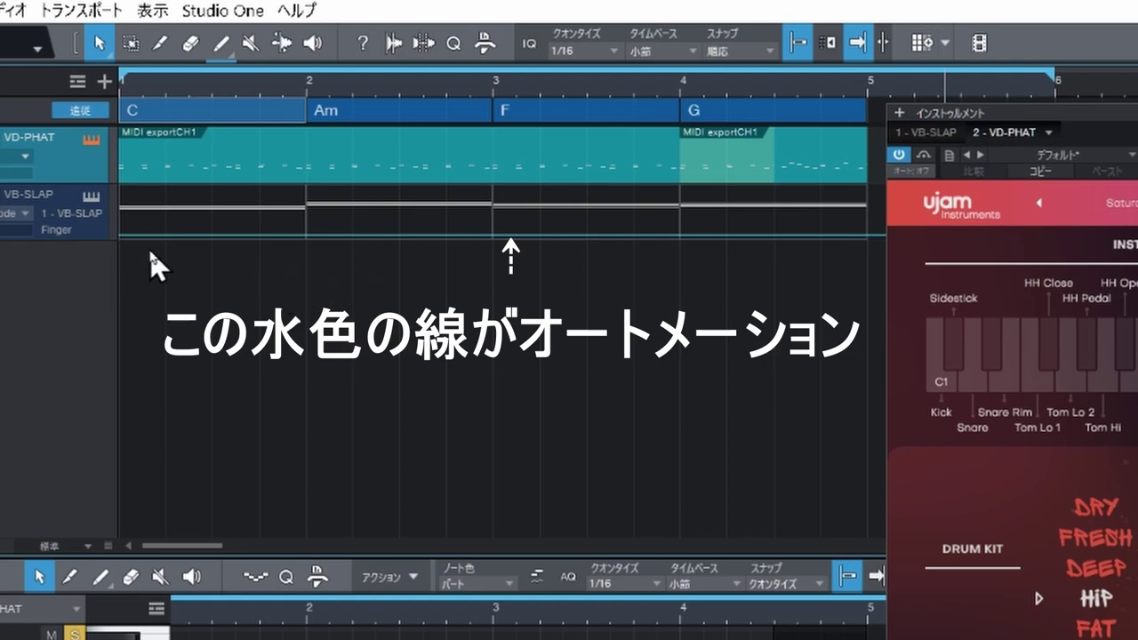
{"action": "right_click", "coordinate": [90, 229]}
{"action": "right_click", "coordinate": [11, 276]}
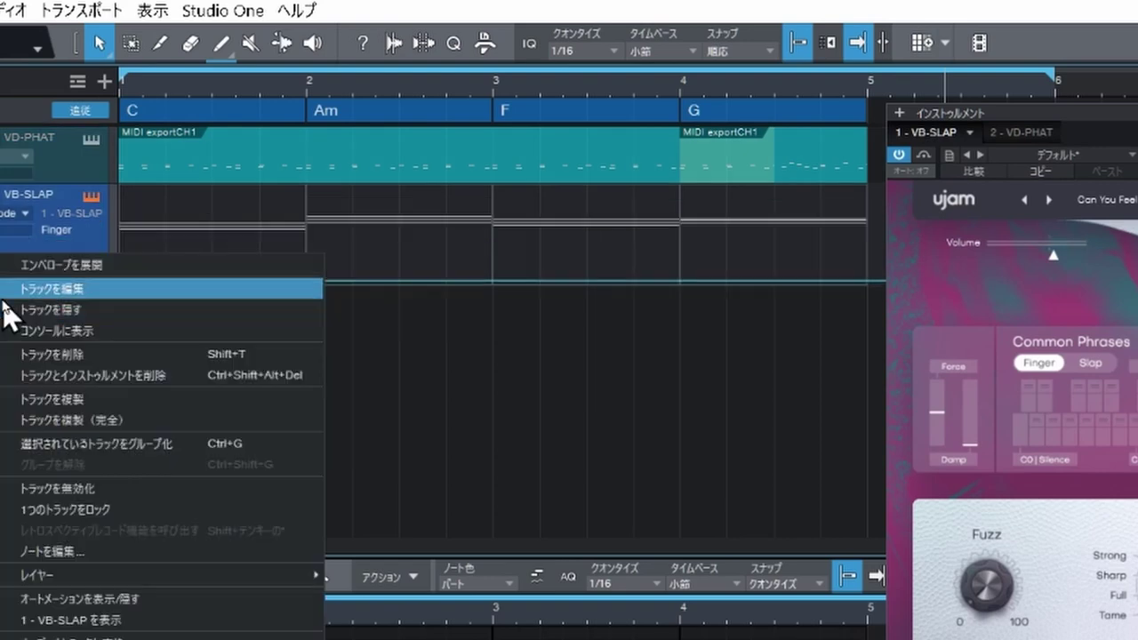
{"action": "left_click", "coordinate": [11, 272]}
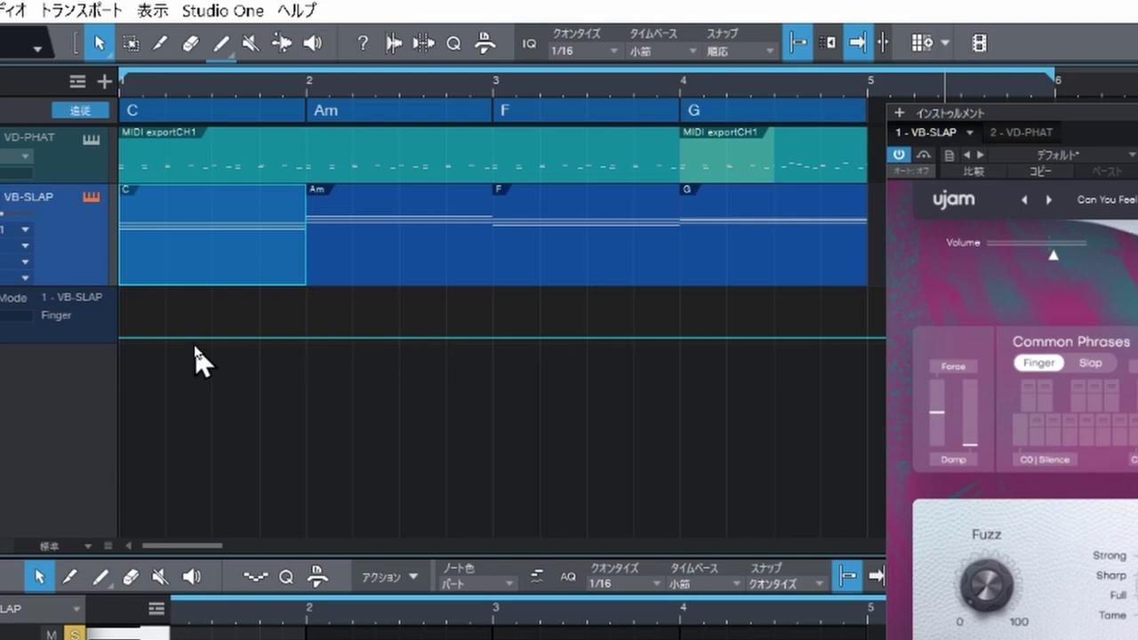
Add automation points at bar 3 that switch the play mode from Finger to Slap, and play the song from the start.
{"action": "left_click", "coordinate": [493, 340]}
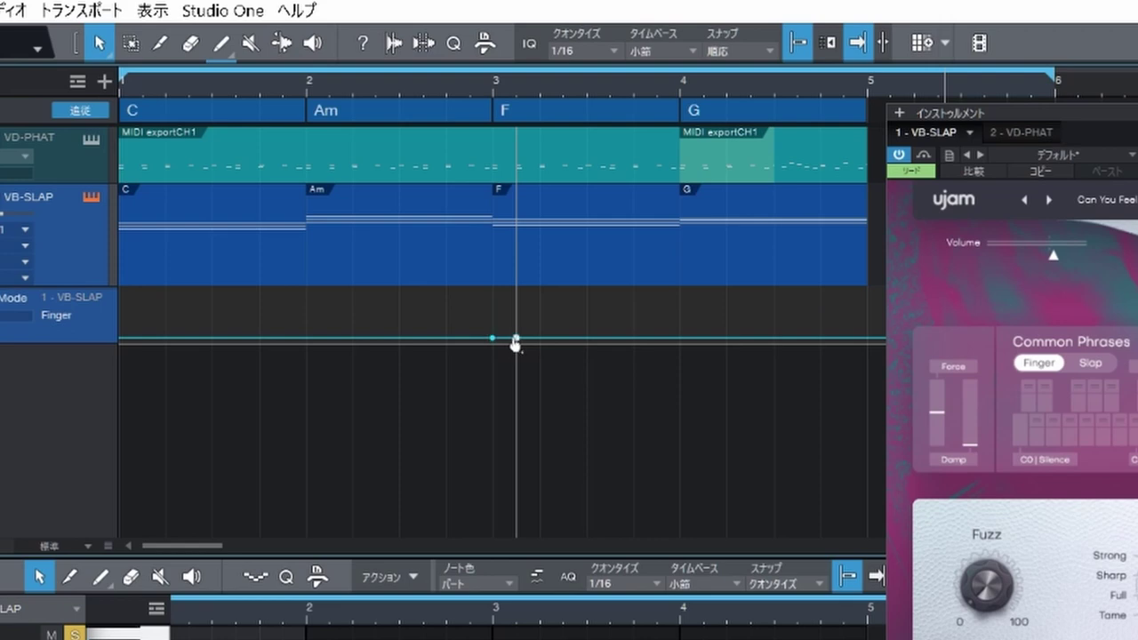
{"action": "left_click_drag", "start_coordinate": [514, 342], "coordinate": [494, 293]}
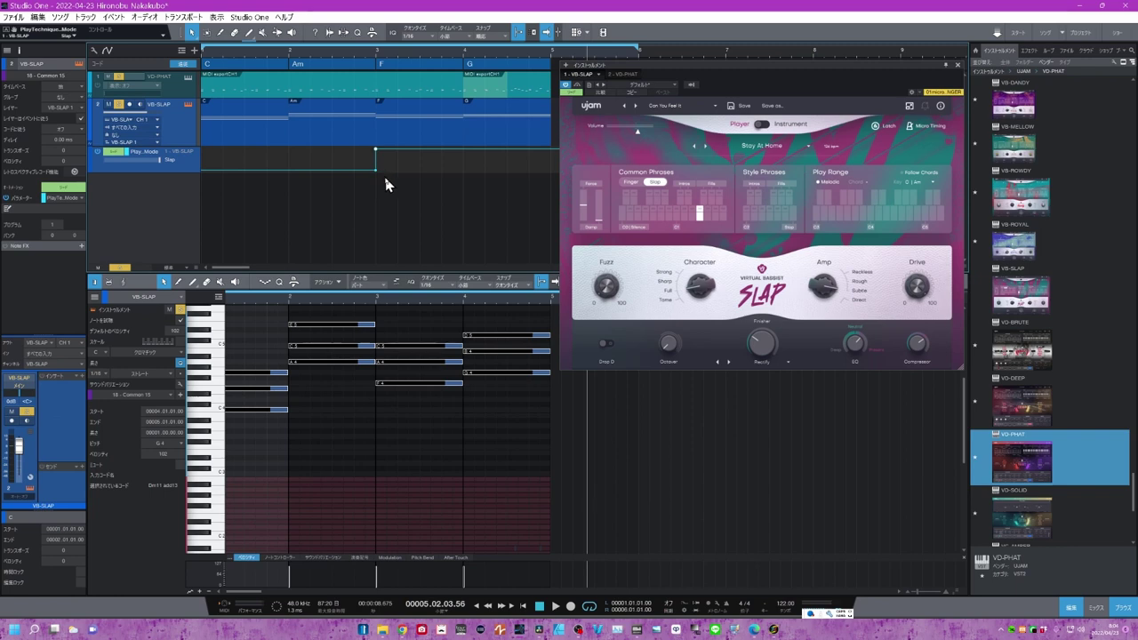
{"action": "key", "text": "comma"}
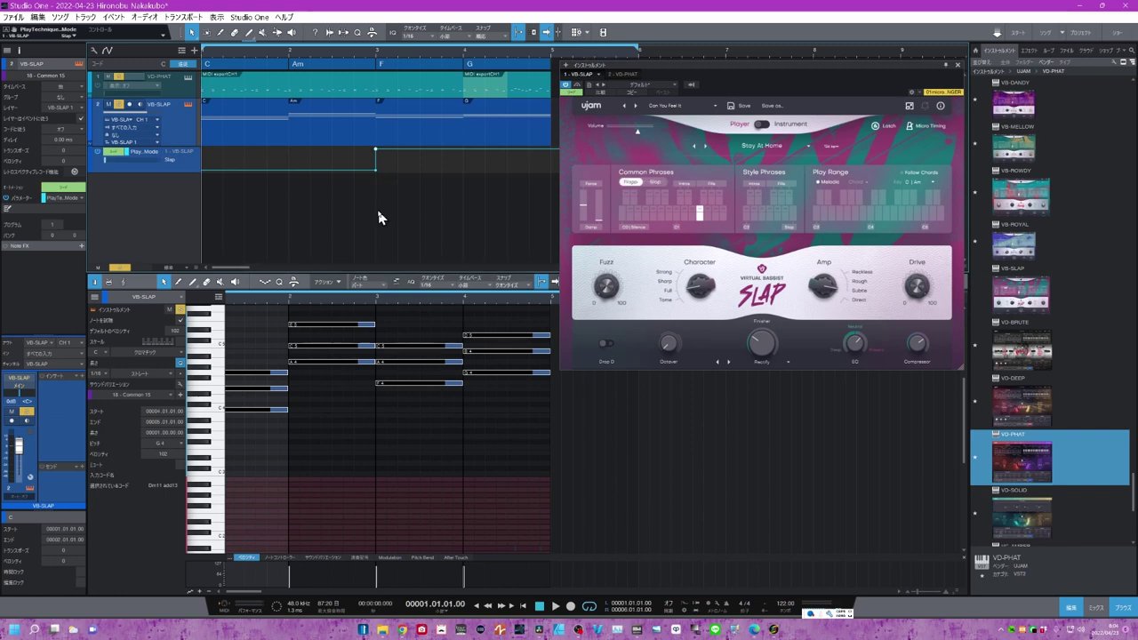
{"action": "left_click", "coordinate": [556, 607]}
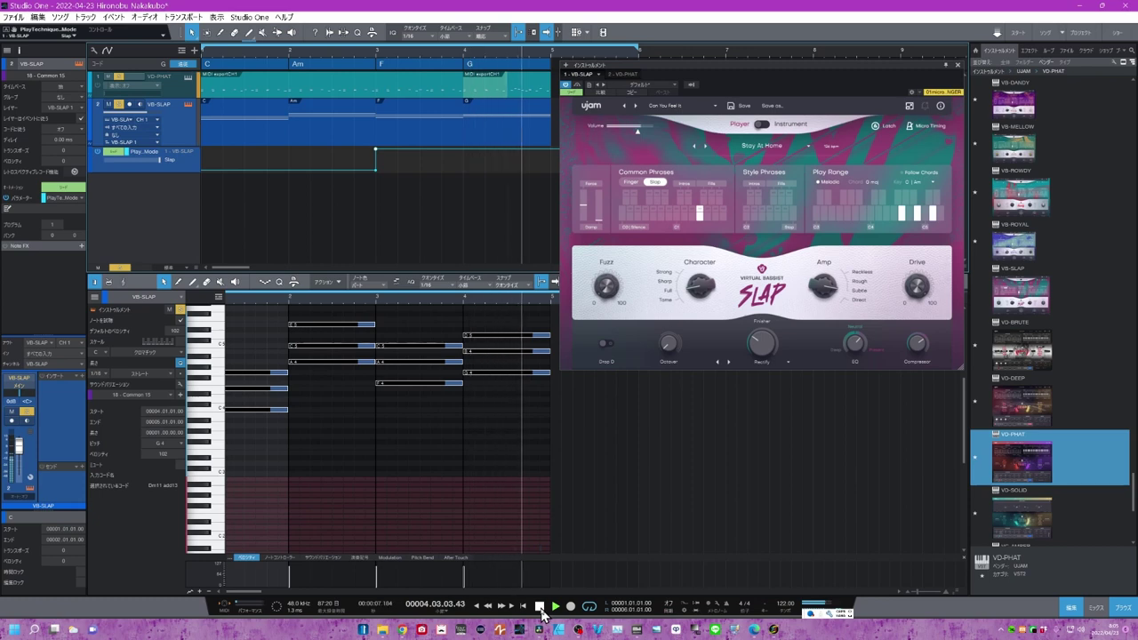
{"action": "left_click", "coordinate": [540, 607]}
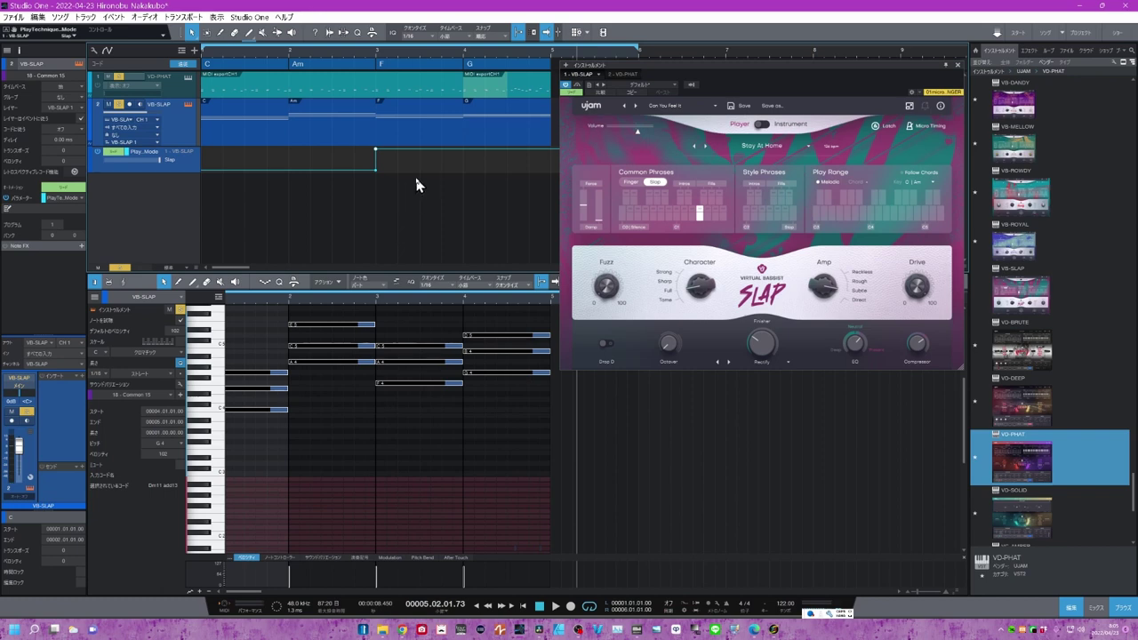
Automate the play mode back to Finger halfway through bar 3 and to Slap halfway through bar 4, and play the result.
{"action": "mouse_move", "coordinate": [425, 155]}
{"action": "left_mouse_down"}
{"action": "mouse_move", "coordinate": [431, 169]}
{"action": "mouse_move", "coordinate": [421, 173]}
{"action": "left_mouse_up"}
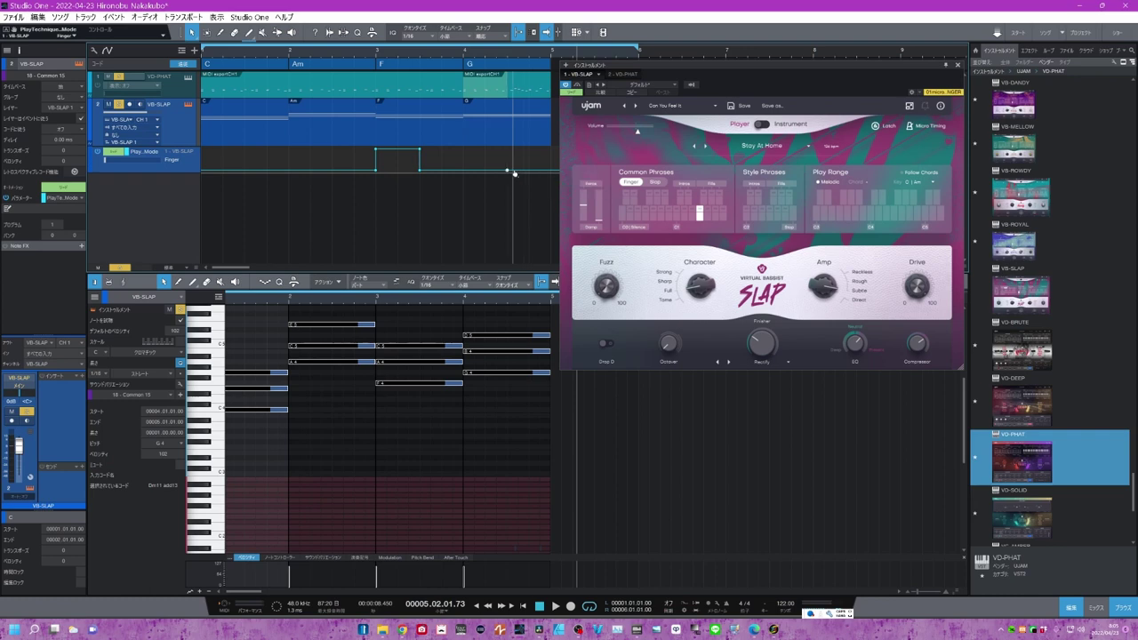
{"action": "left_click_drag", "start_coordinate": [516, 171], "coordinate": [509, 152]}
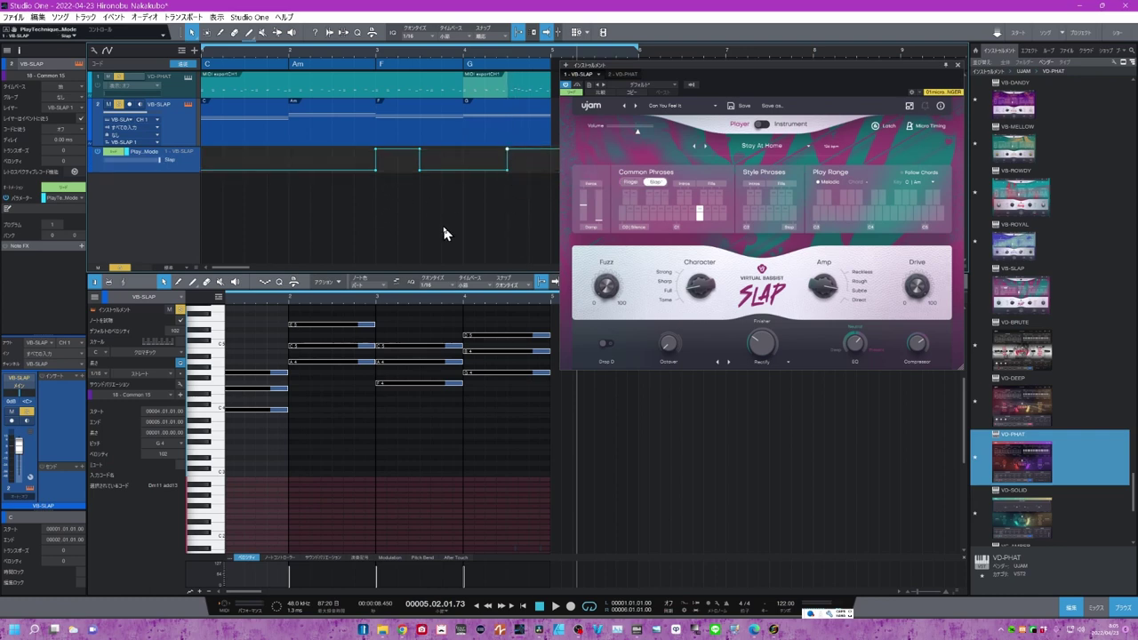
{"action": "left_click", "coordinate": [555, 606]}
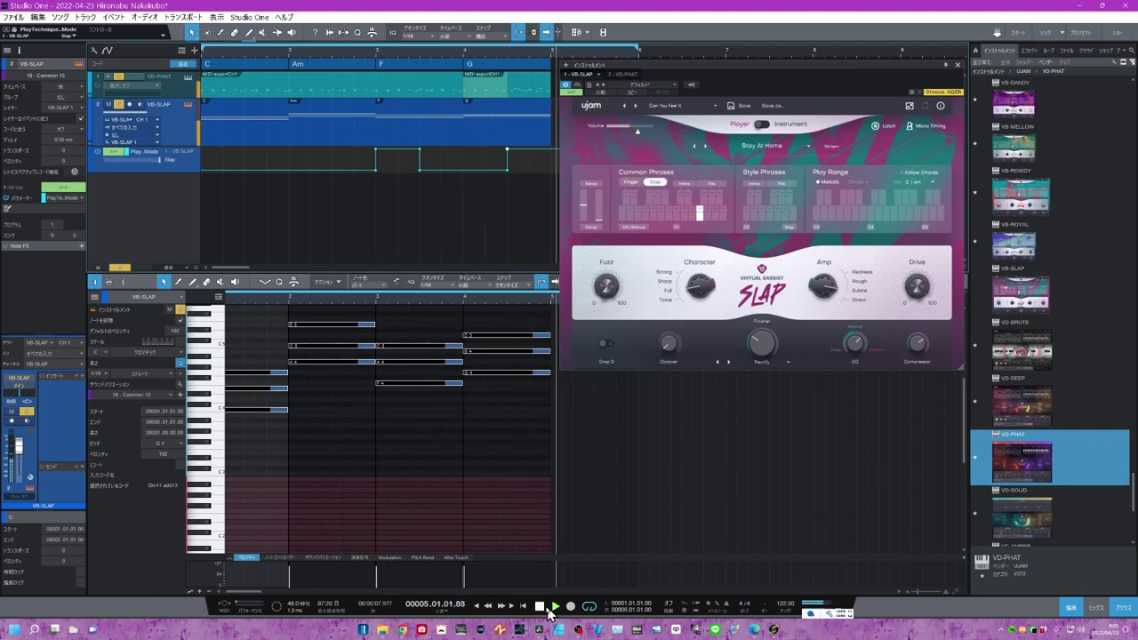
{"action": "key", "text": "space"}
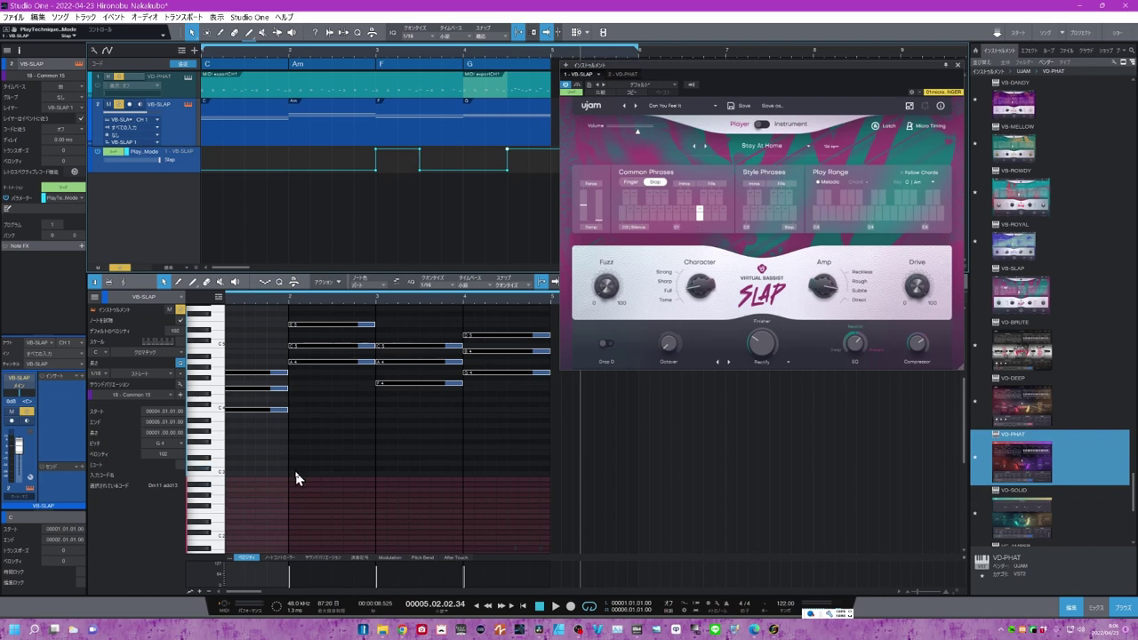
Draw a Common 15 key-switch note across bars 1 and 2 in the low range of the note editor.
{"action": "scroll", "coordinate": [307, 478], "scroll_direction": "down", "scroll_amount": 2}
{"action": "scroll", "coordinate": [307, 480], "scroll_direction": "down", "scroll_amount": 6}
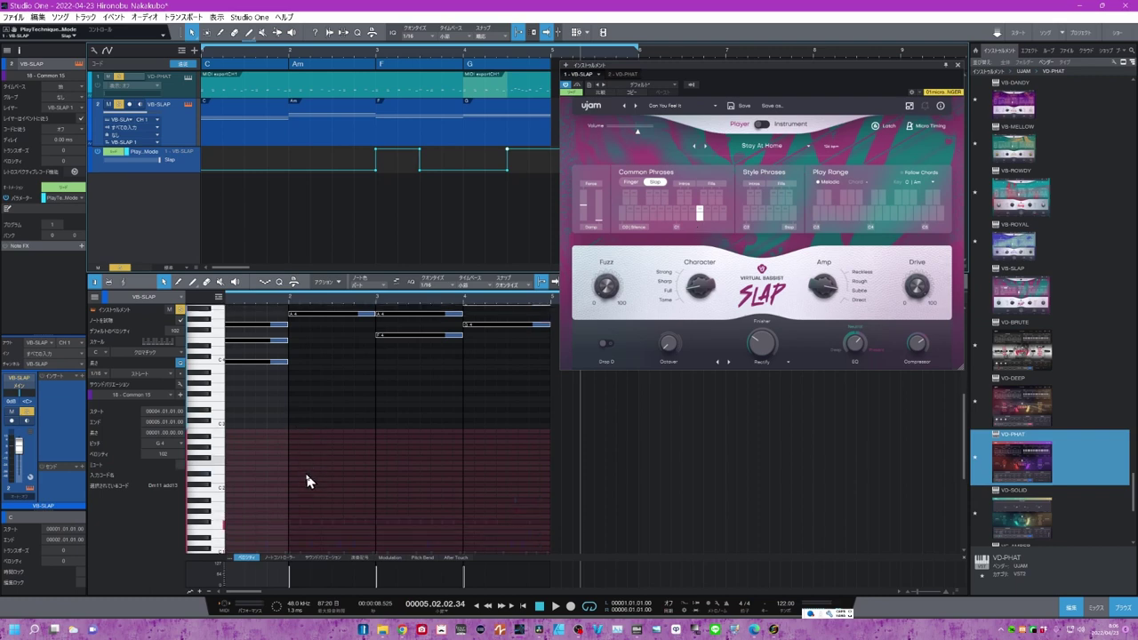
{"action": "scroll", "coordinate": [267, 471], "scroll_direction": "down", "scroll_amount": 3}
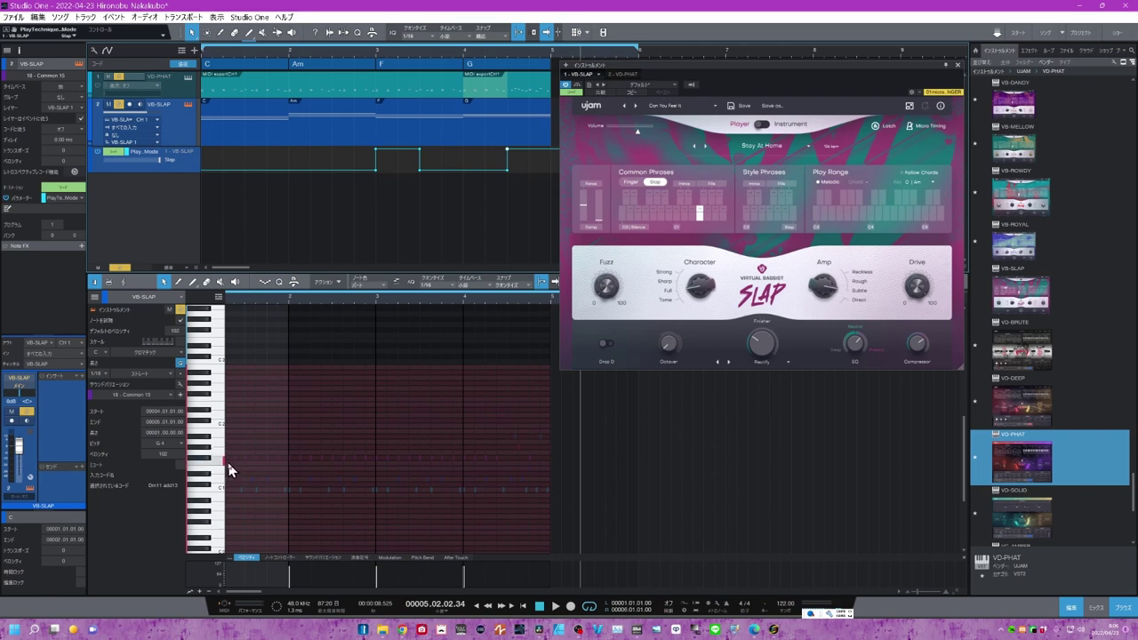
{"action": "left_click_drag", "start_coordinate": [228, 472], "coordinate": [402, 478]}
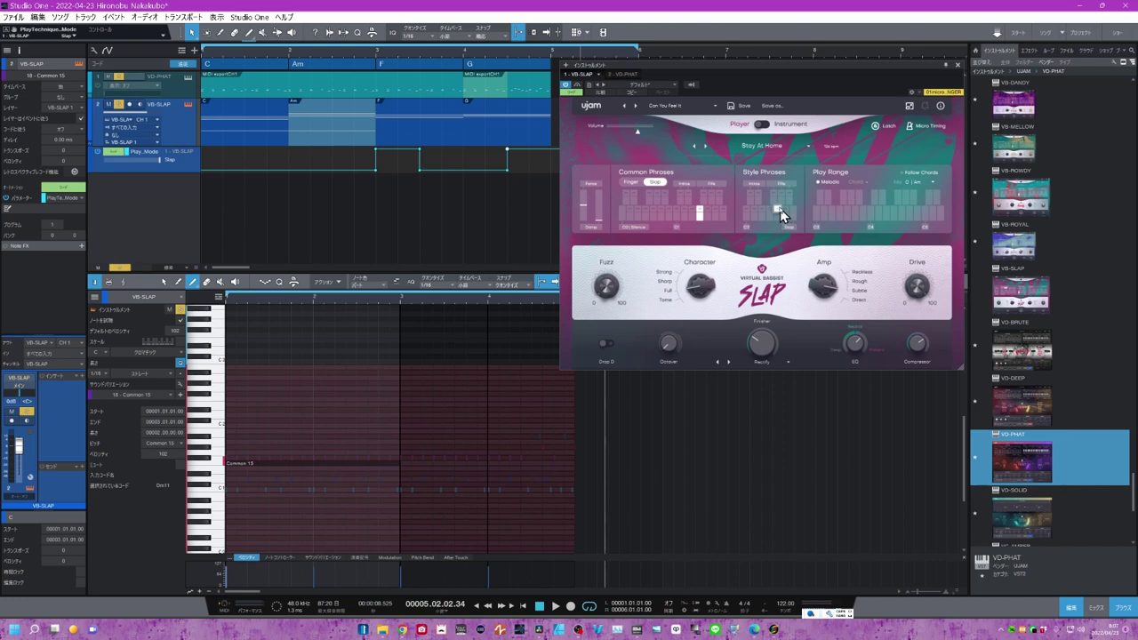
Select the 126 bpm Stay At Home style and audition its style phrases and fills on the VB-SLAP keyboard.
{"action": "left_click", "coordinate": [768, 147]}
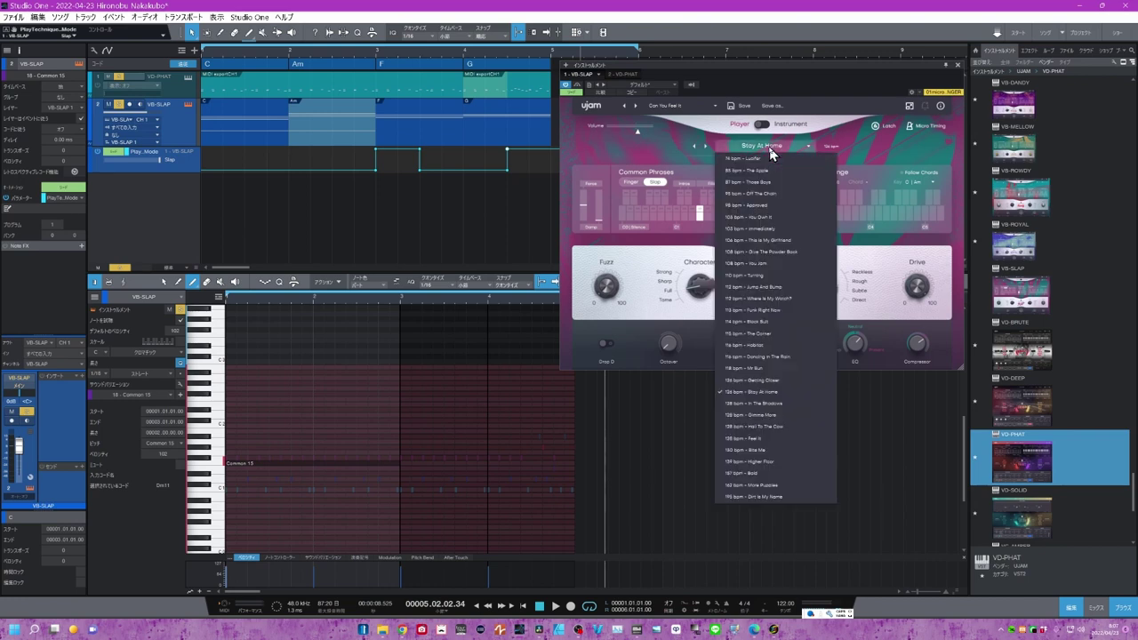
{"action": "left_click", "coordinate": [754, 393]}
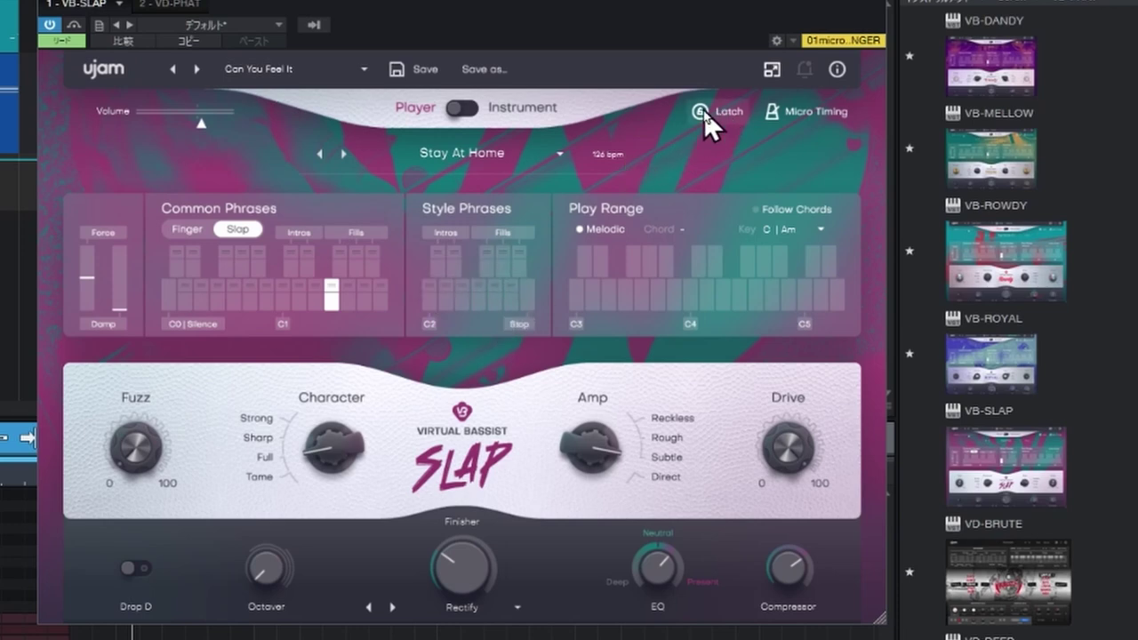
{"action": "left_click", "coordinate": [605, 306]}
{"action": "left_click", "coordinate": [458, 259]}
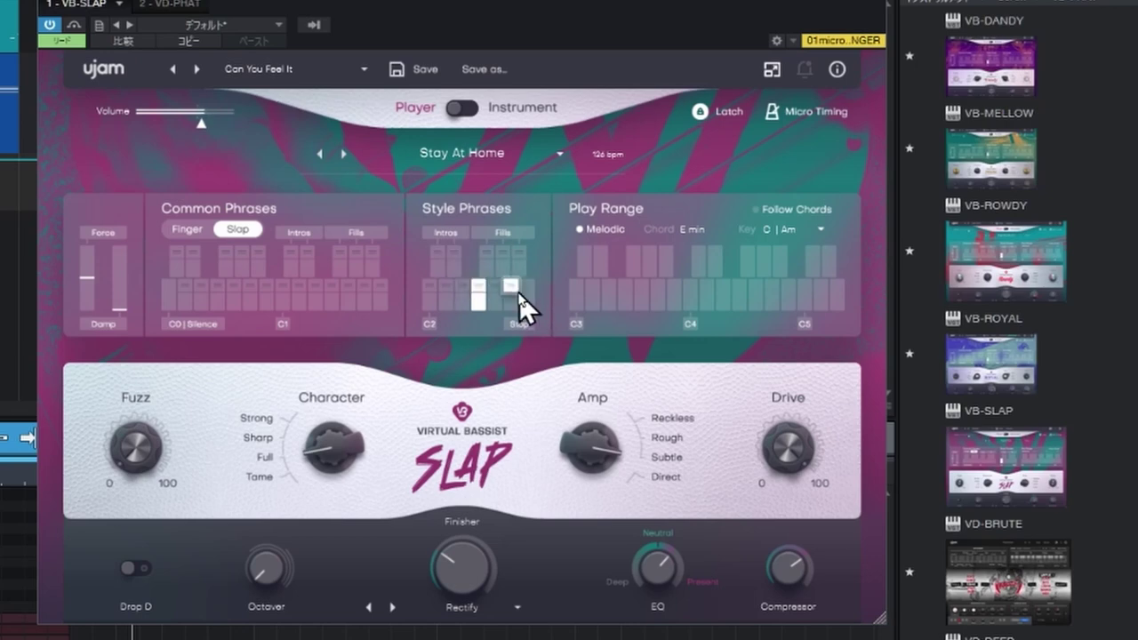
{"action": "left_click", "coordinate": [487, 259]}
{"action": "left_click", "coordinate": [501, 272]}
{"action": "left_click", "coordinate": [517, 269]}
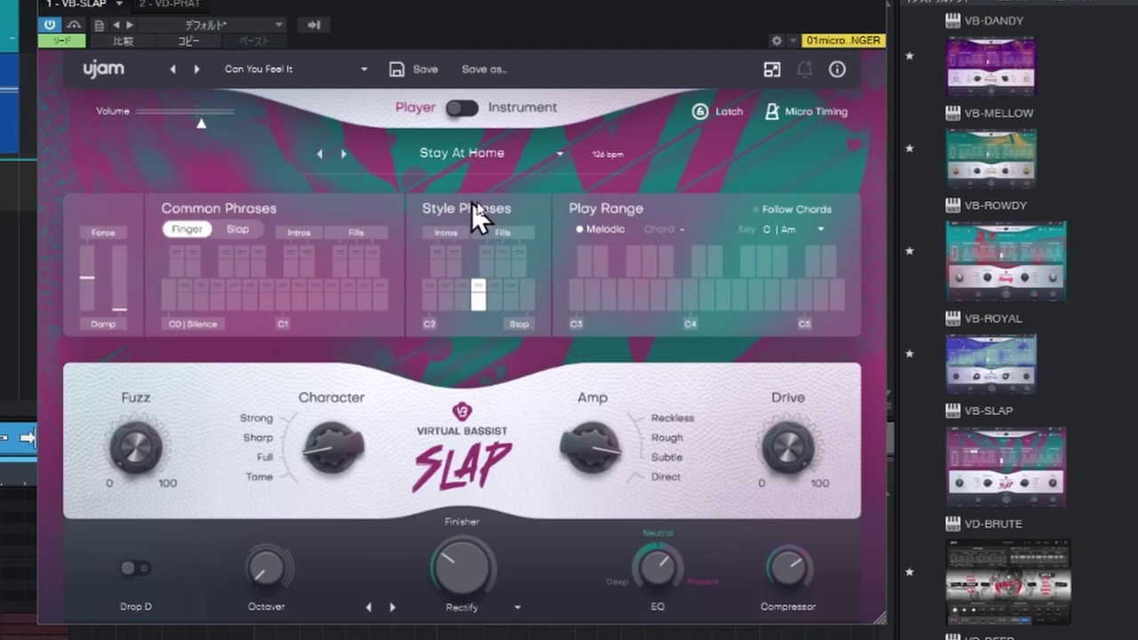
{"action": "left_click", "coordinate": [452, 289]}
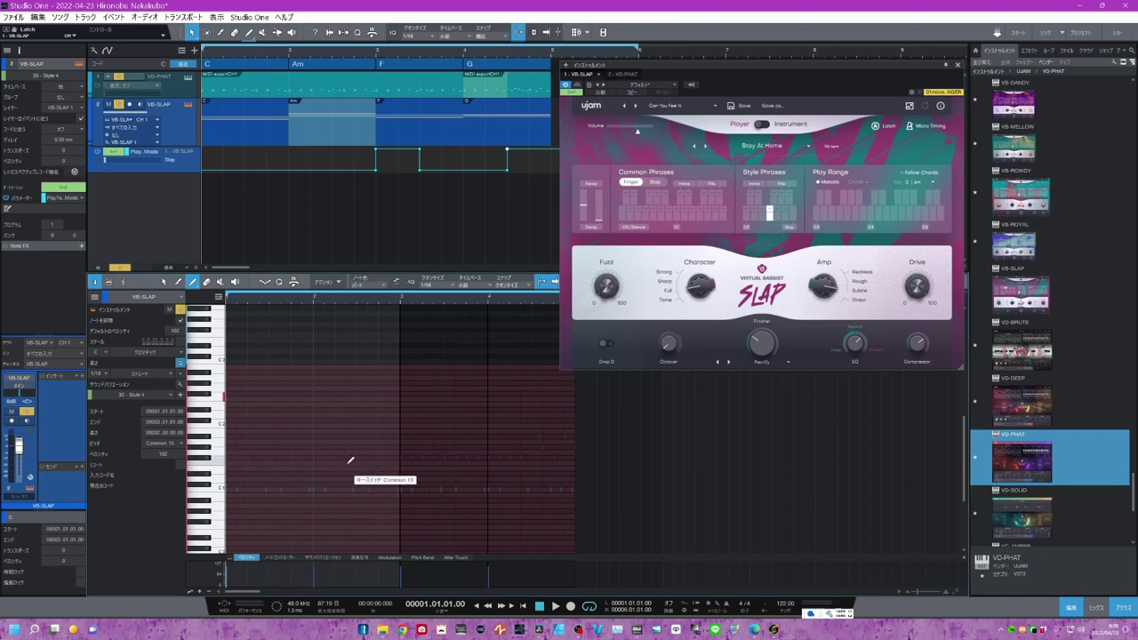
Draw a Style 4 key switch over bars 1 to 3 and a St-Fill 3 key switch over bar 4, and play the part.
{"action": "left_click", "coordinate": [189, 283]}
{"action": "left_click_drag", "start_coordinate": [291, 405], "coordinate": [493, 407]}
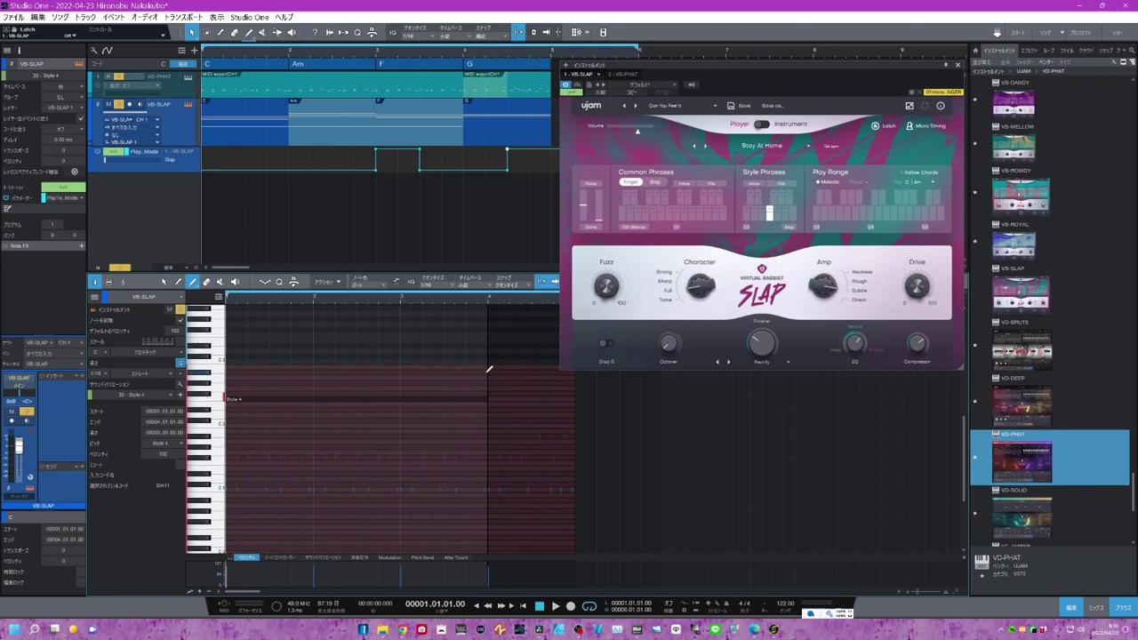
{"action": "left_click_drag", "start_coordinate": [488, 368], "coordinate": [580, 375]}
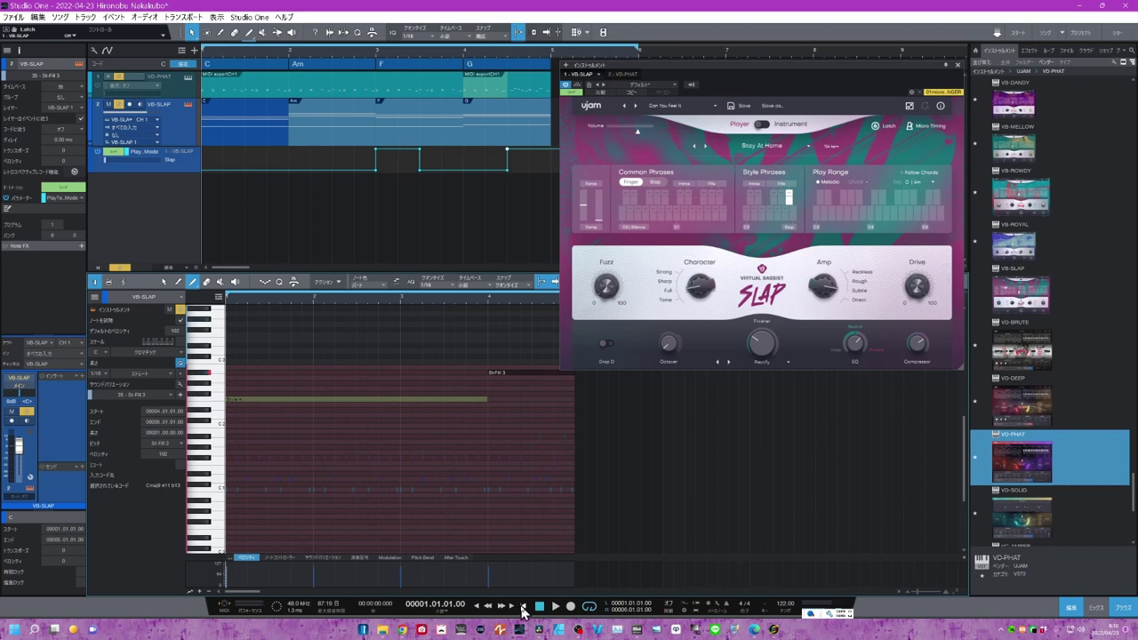
{"action": "left_click", "coordinate": [555, 608]}
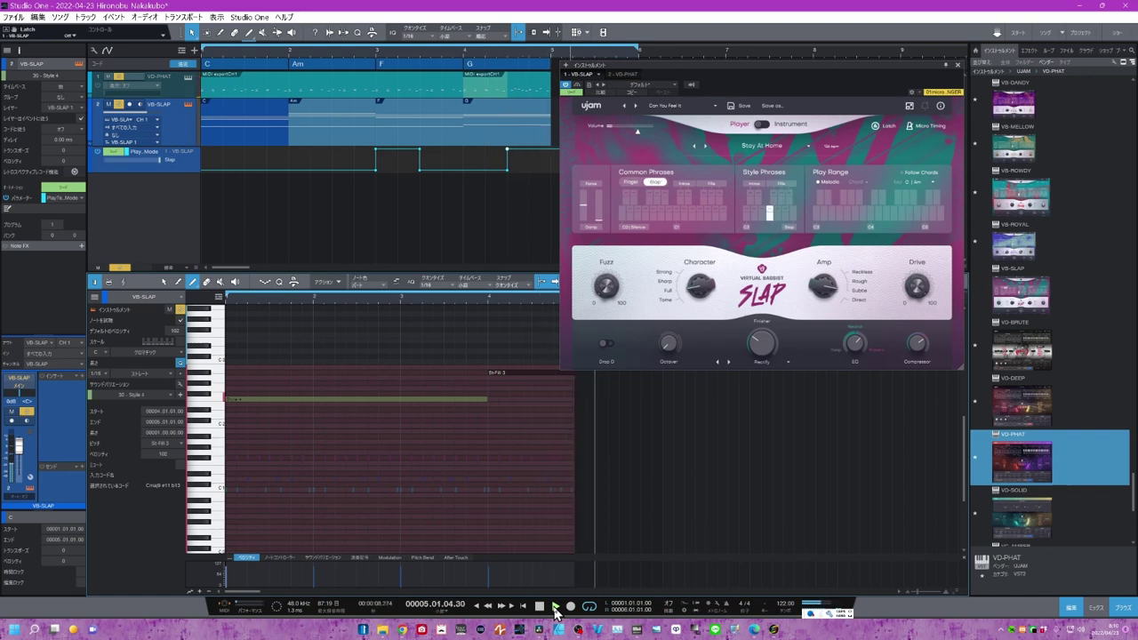
{"action": "key", "text": "space"}
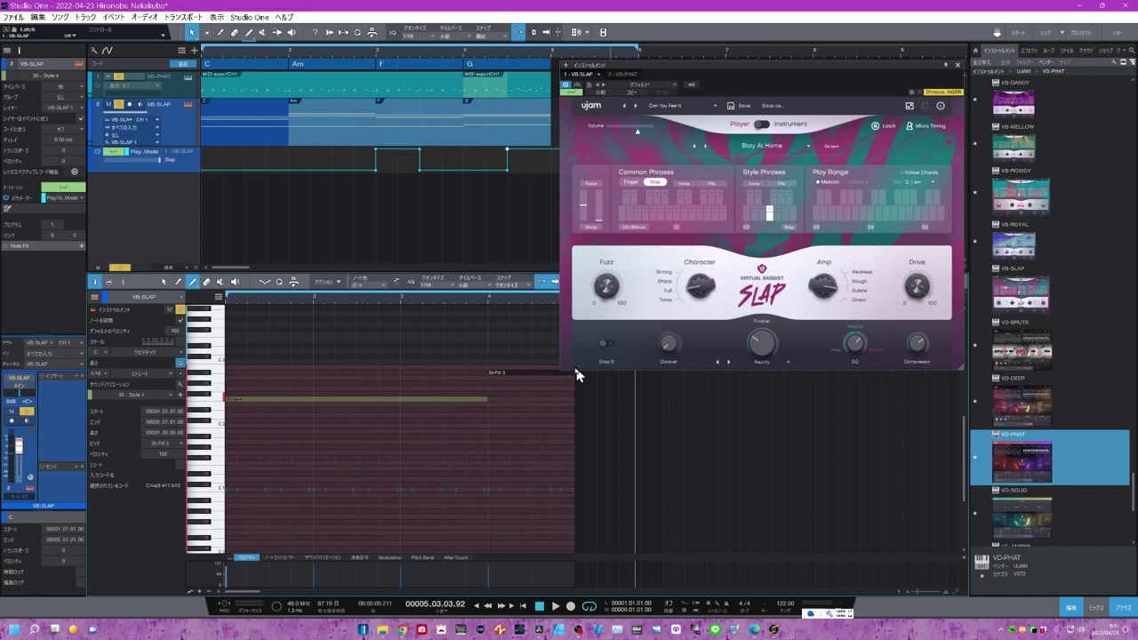
Shorten the Style 4 key switch to bars 1 and 2, fill bar 3 with a C-Fill 2 key switch, and play it.
{"action": "left_click_drag", "start_coordinate": [486, 399], "coordinate": [400, 400]}
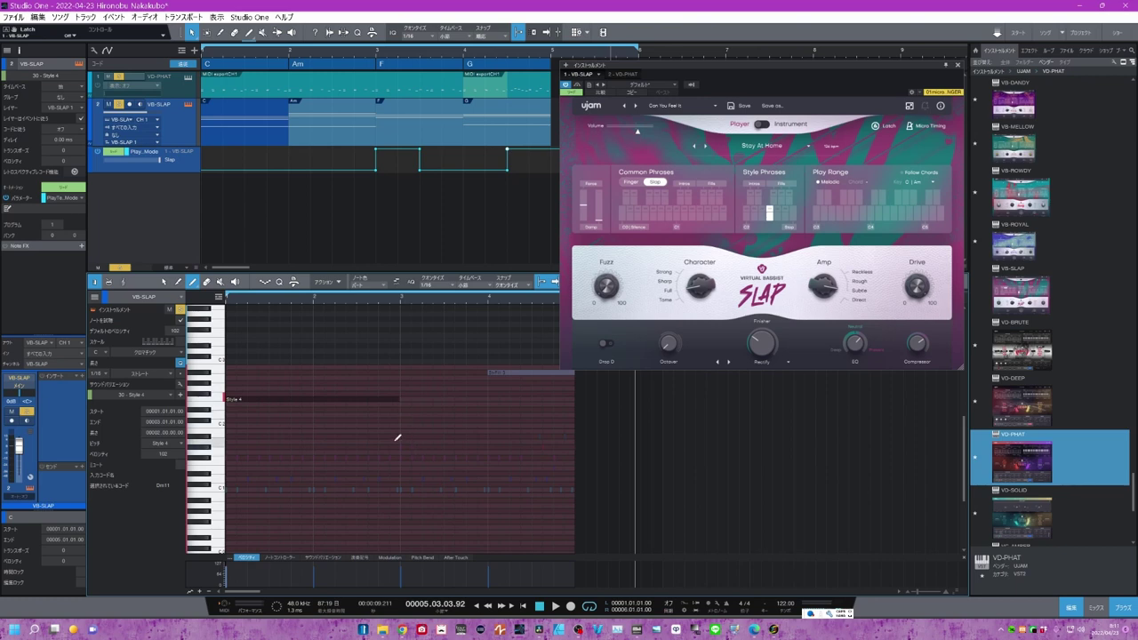
{"action": "left_click_drag", "start_coordinate": [401, 446], "coordinate": [442, 447]}
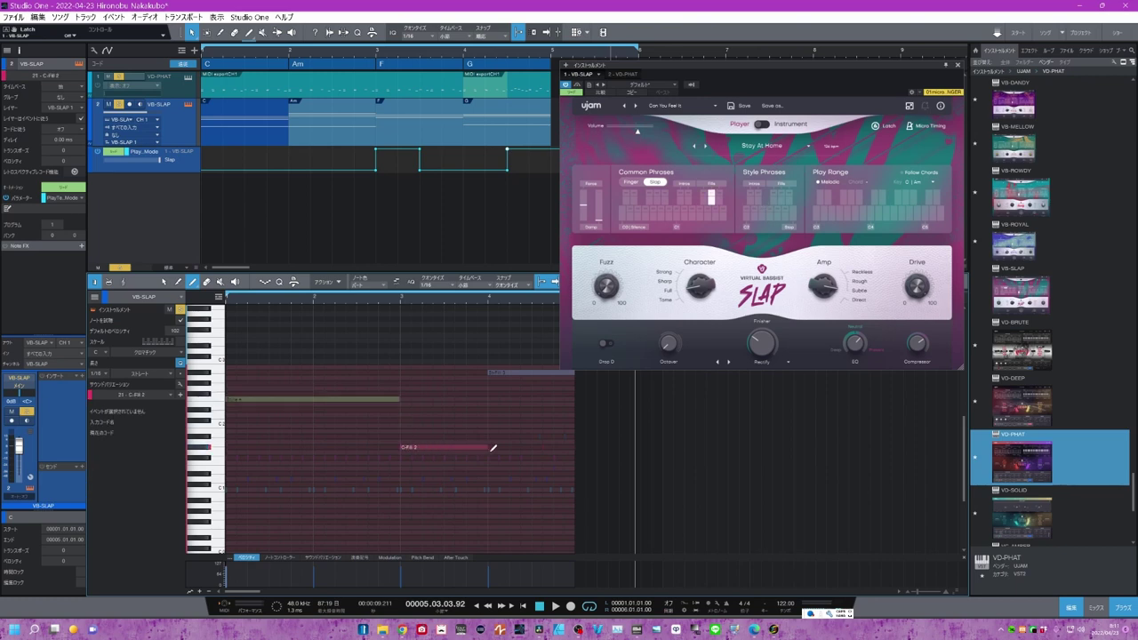
{"action": "left_click_drag", "start_coordinate": [495, 447], "coordinate": [497, 447]}
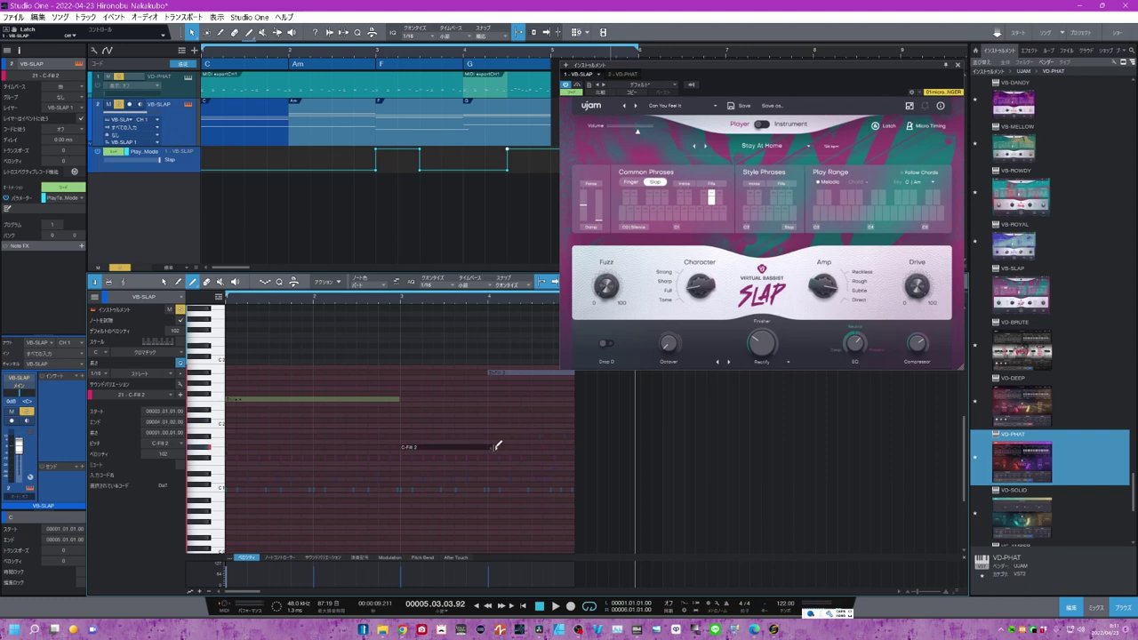
{"action": "left_click", "coordinate": [556, 607]}
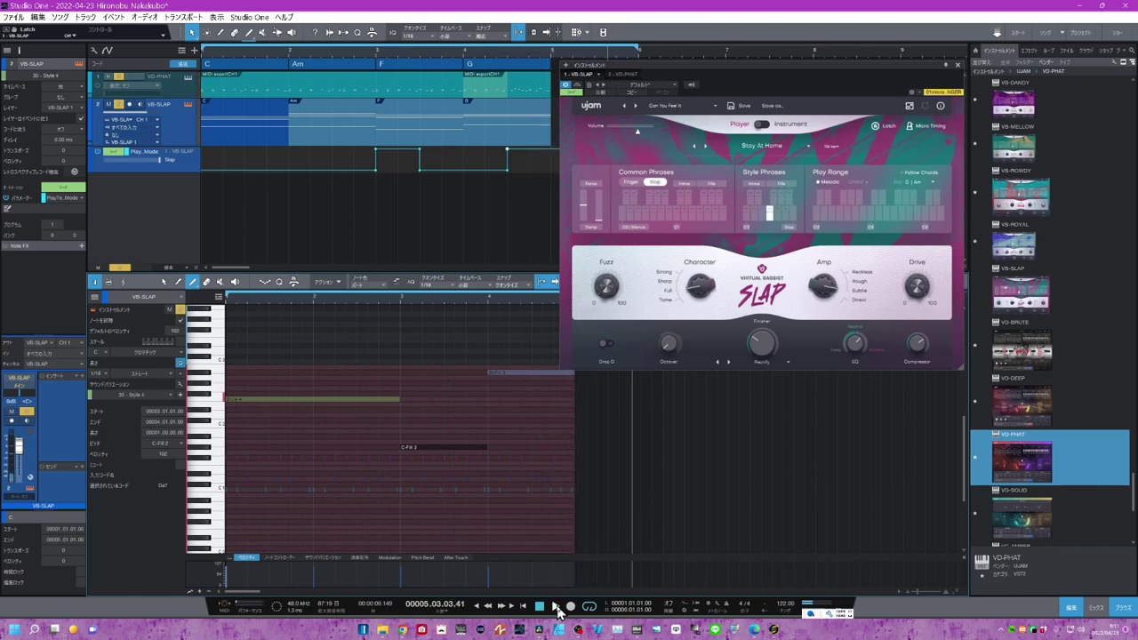
{"action": "left_click", "coordinate": [539, 606]}
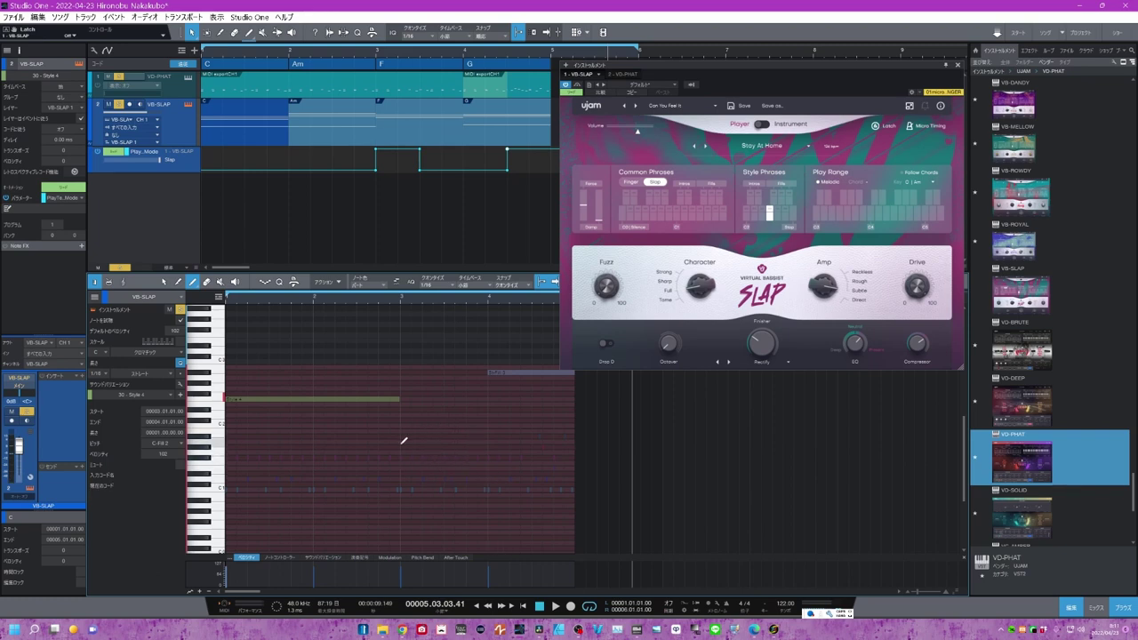
Draw a Common 17 key switch across bar 3 in place of the C-Fill 2 one and play the part.
{"action": "left_click_drag", "start_coordinate": [401, 440], "coordinate": [476, 450]}
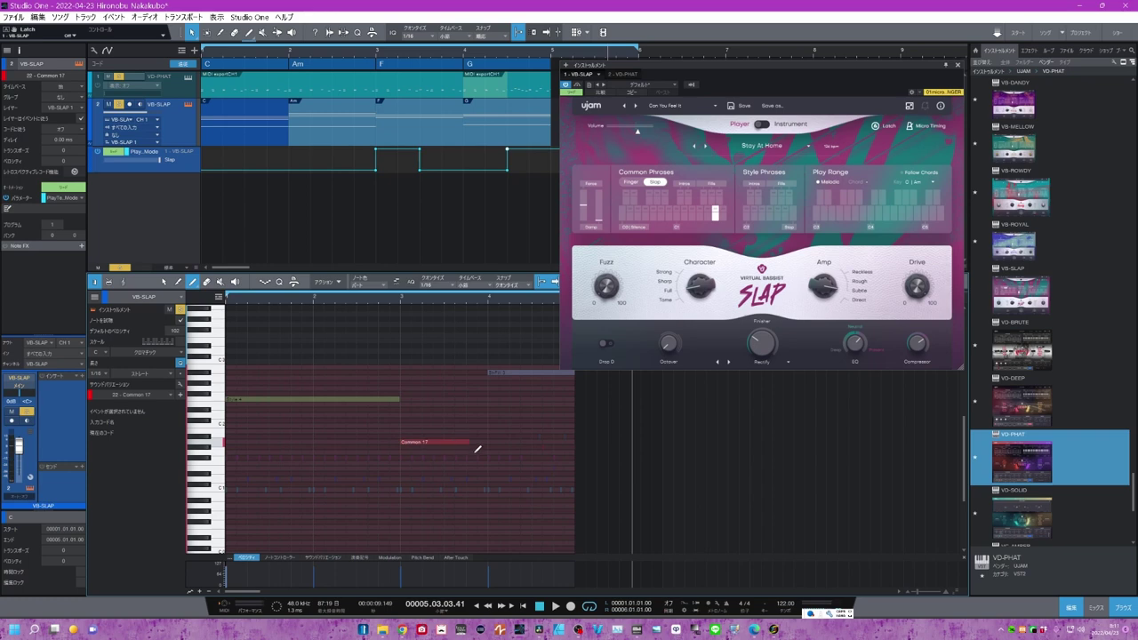
{"action": "left_click", "coordinate": [554, 607]}
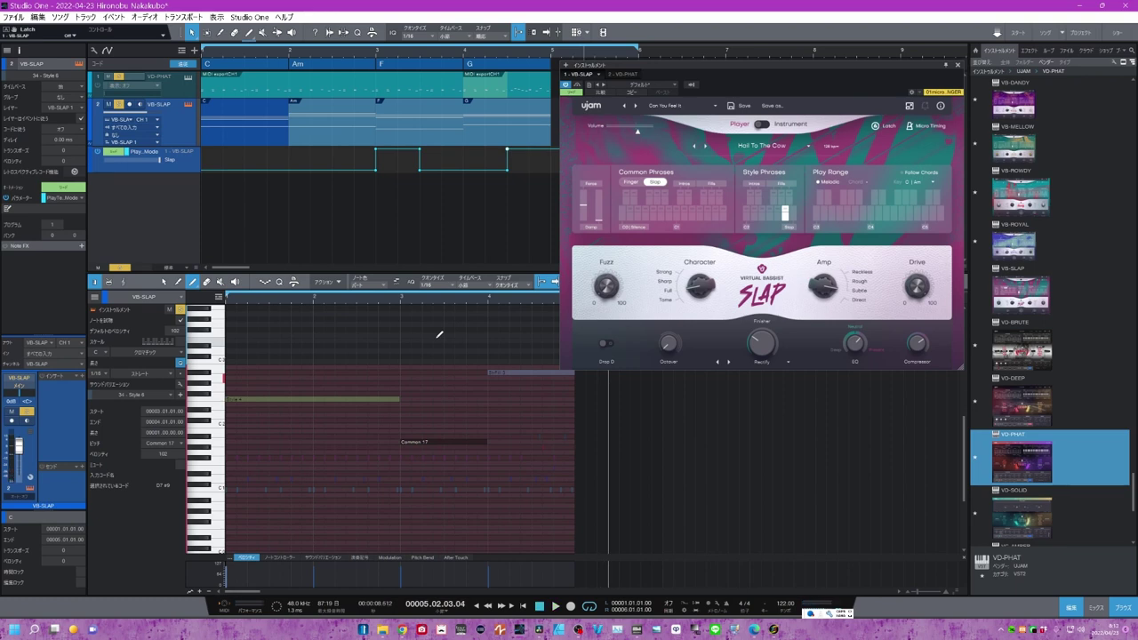
Load the factory Metal preset Dirt Is My Name in VB-SLAP.
{"action": "left_click", "coordinate": [639, 212]}
{"action": "left_click", "coordinate": [753, 151]}
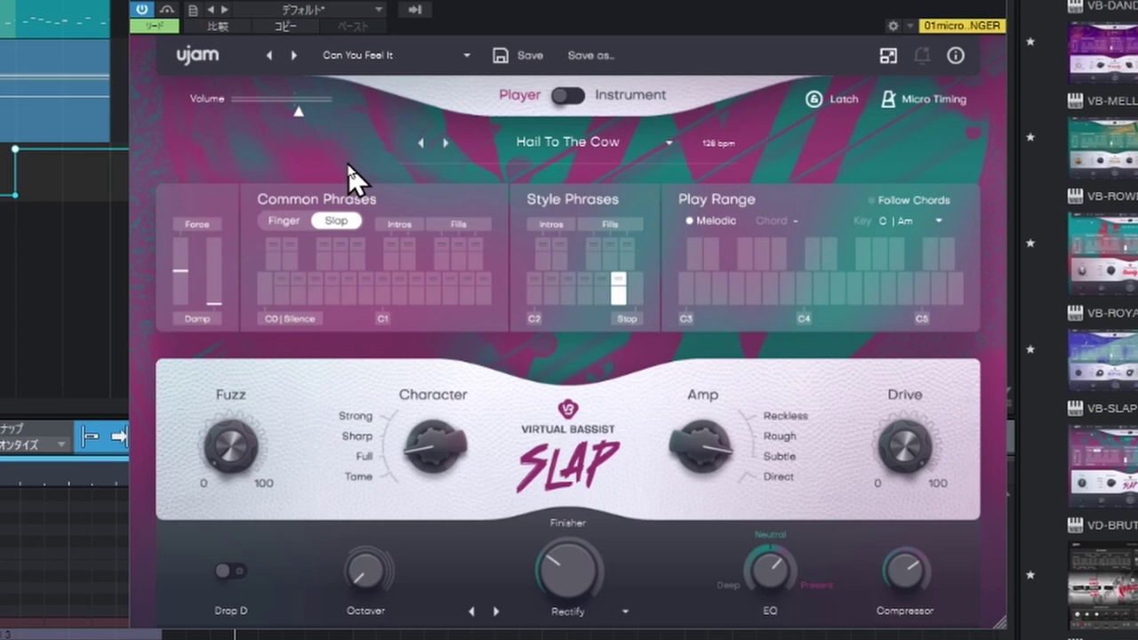
{"action": "left_click", "coordinate": [378, 57]}
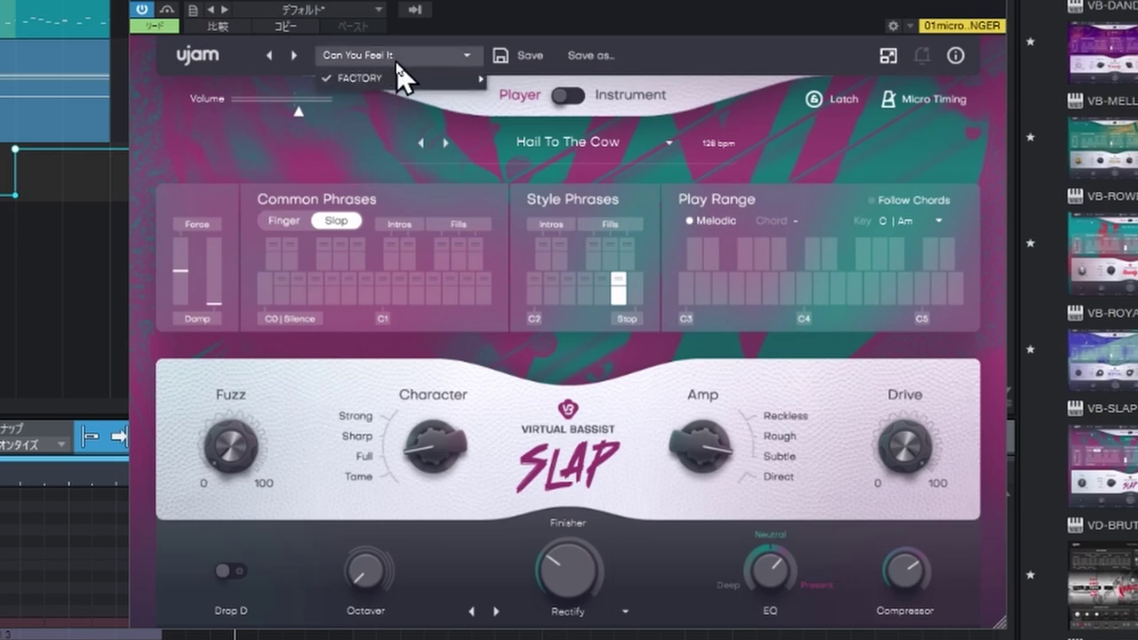
{"action": "mouse_move", "coordinate": [400, 78]}
{"action": "mouse_move", "coordinate": [561, 158]}
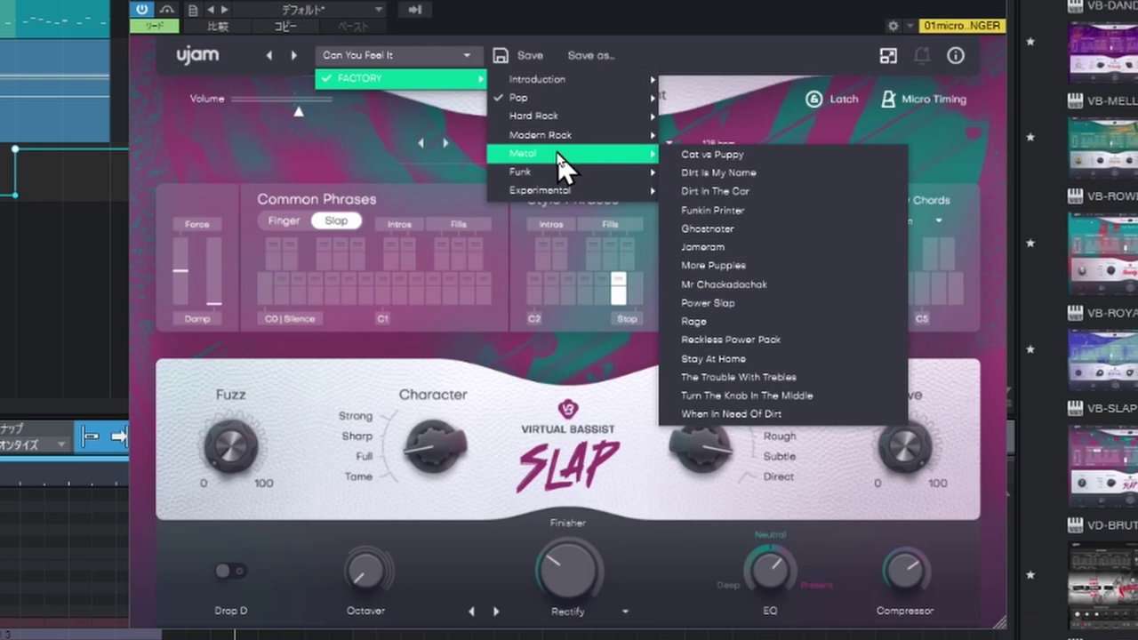
{"action": "left_click", "coordinate": [706, 174]}
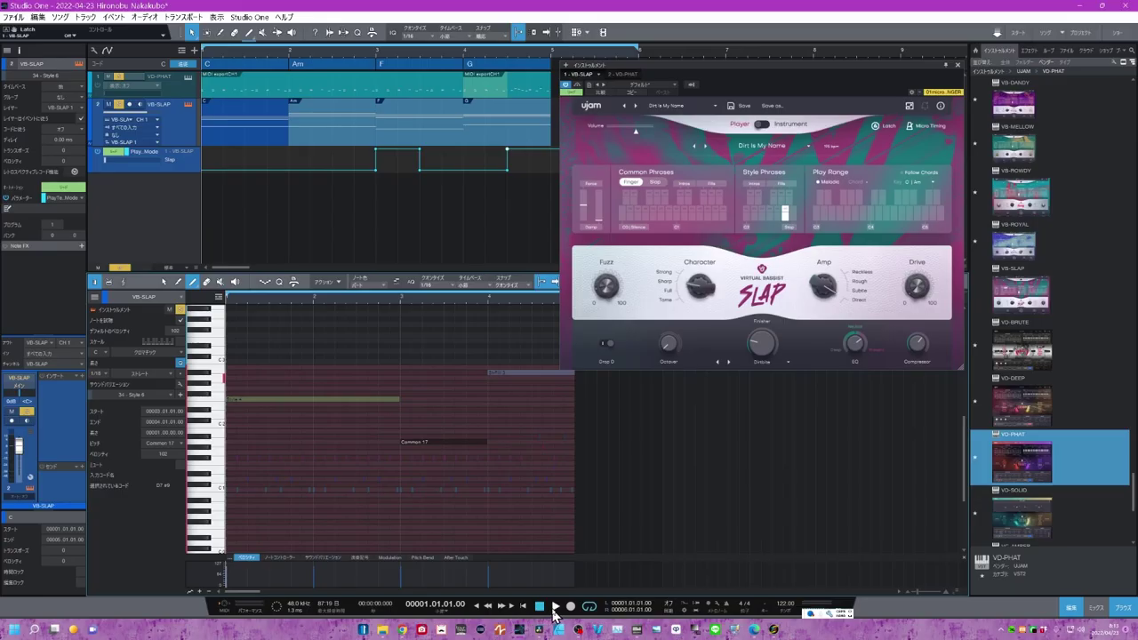
Play the bass part twice from the start to hear the Dirt Is My Name preset.
{"action": "left_click", "coordinate": [555, 611]}
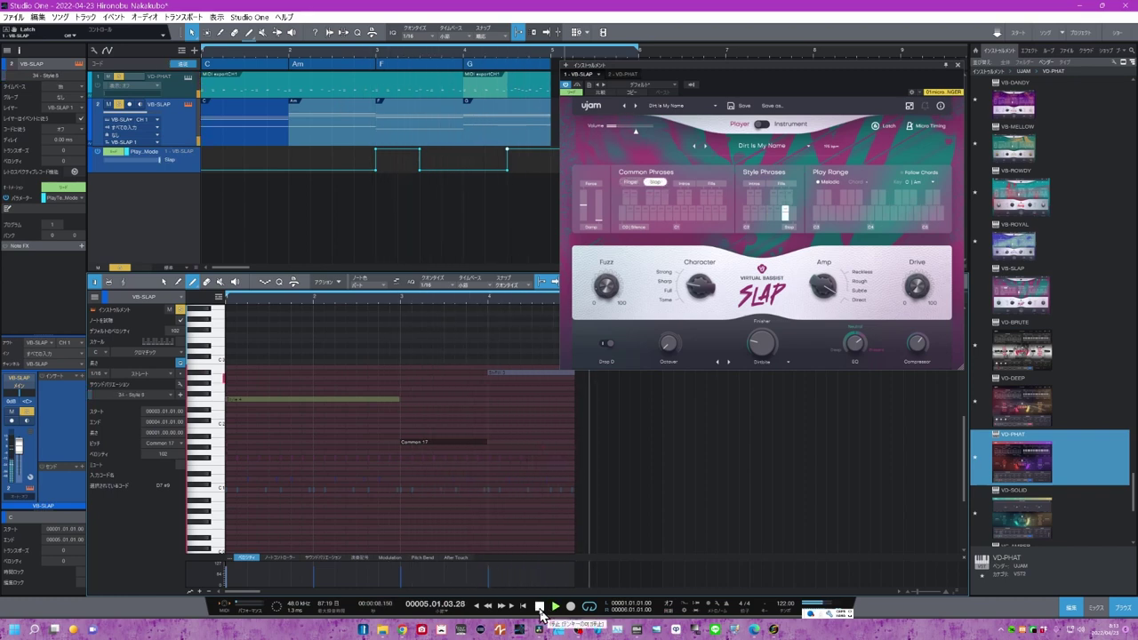
{"action": "left_click", "coordinate": [540, 607]}
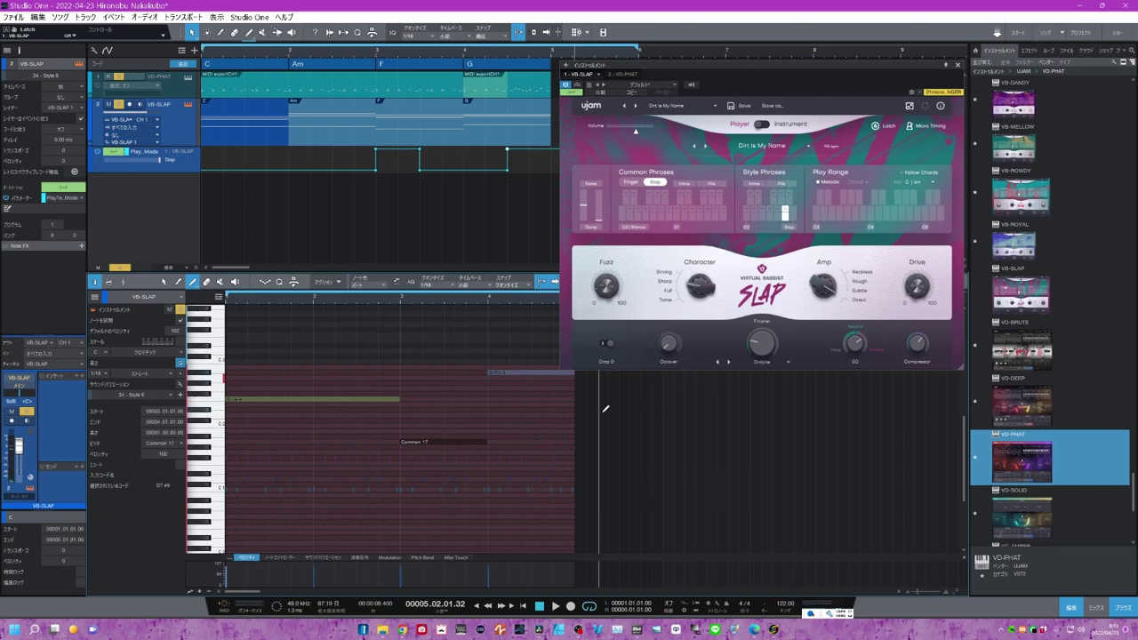
{"action": "left_click", "coordinate": [523, 606]}
{"action": "left_click", "coordinate": [555, 605]}
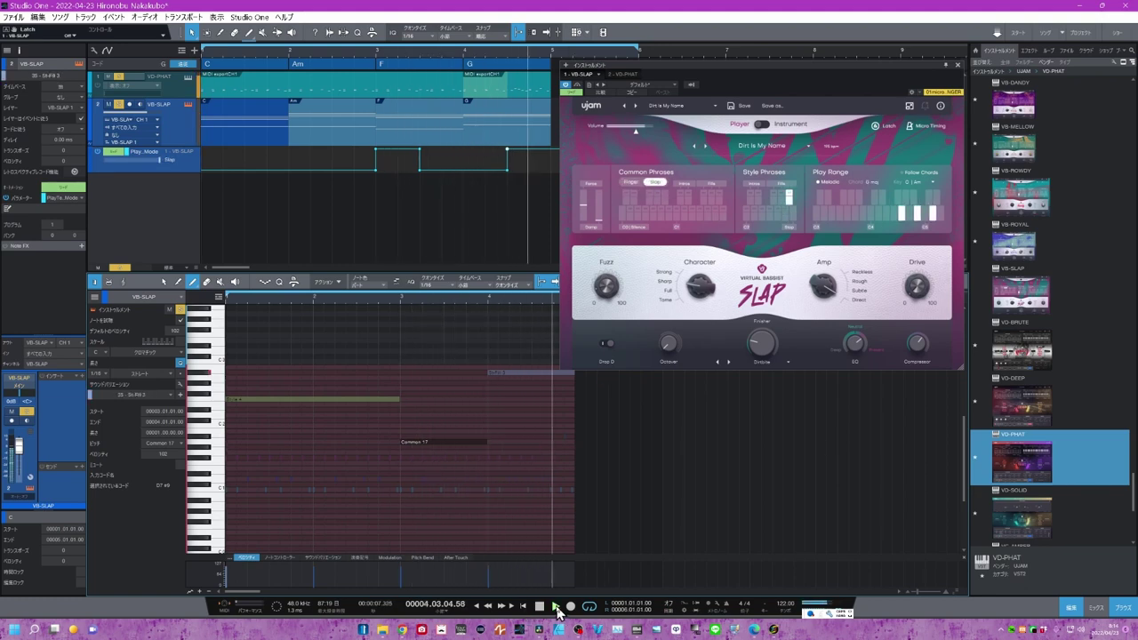
{"action": "key", "text": "space"}
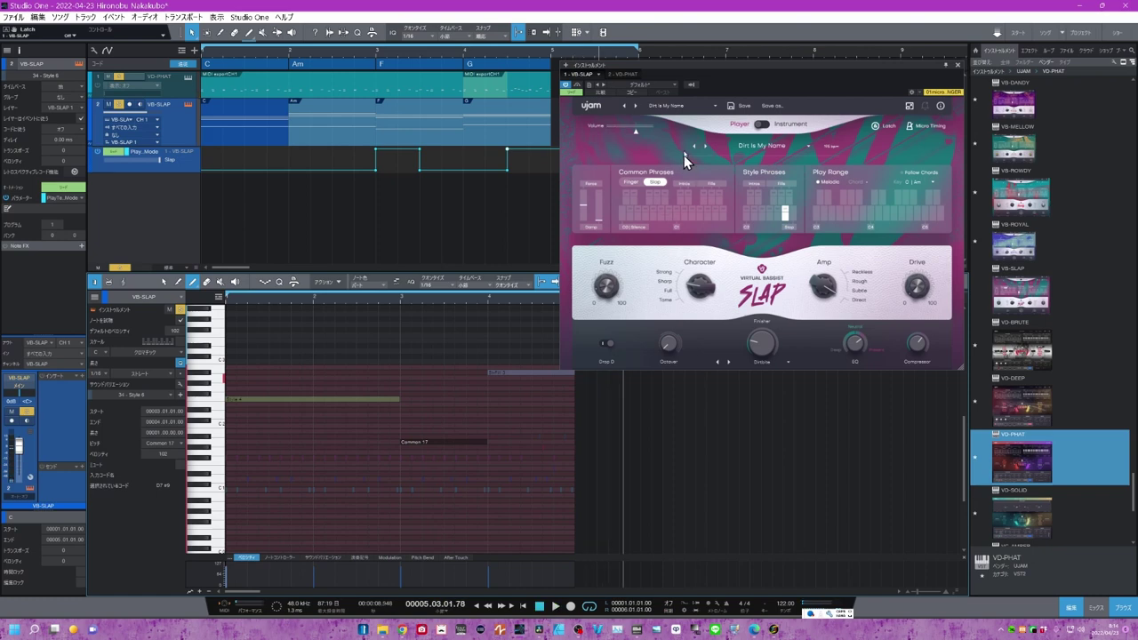
Switch VB-SLAP to the Dirt In The Car preset and play the bass part with it.
{"action": "left_click", "coordinate": [636, 109]}
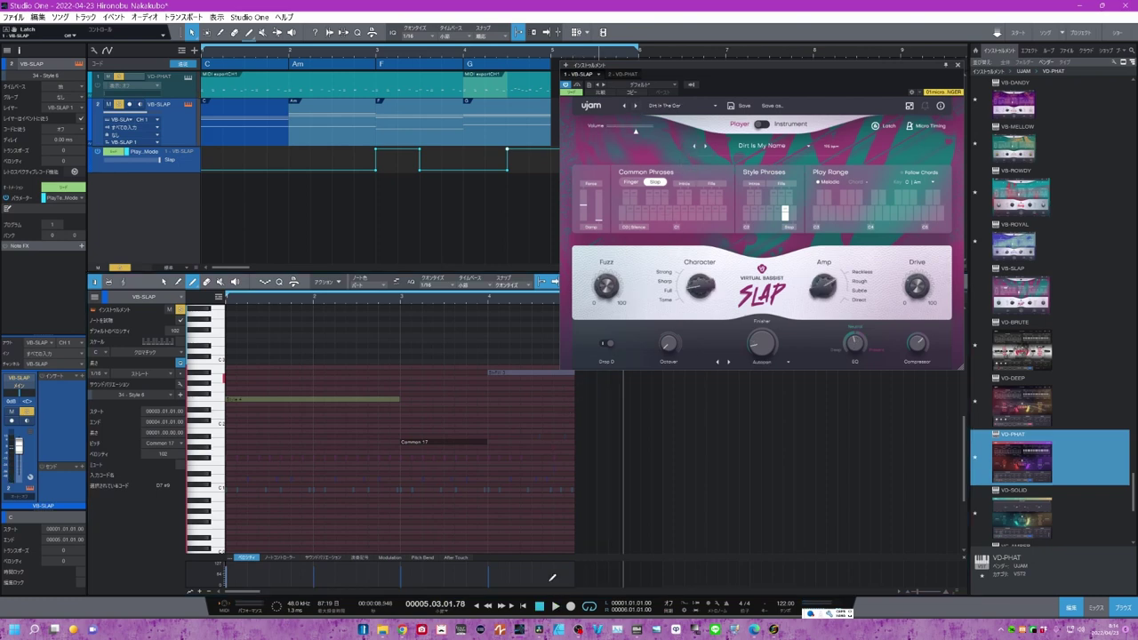
{"action": "left_click", "coordinate": [537, 610]}
{"action": "left_click", "coordinate": [555, 607]}
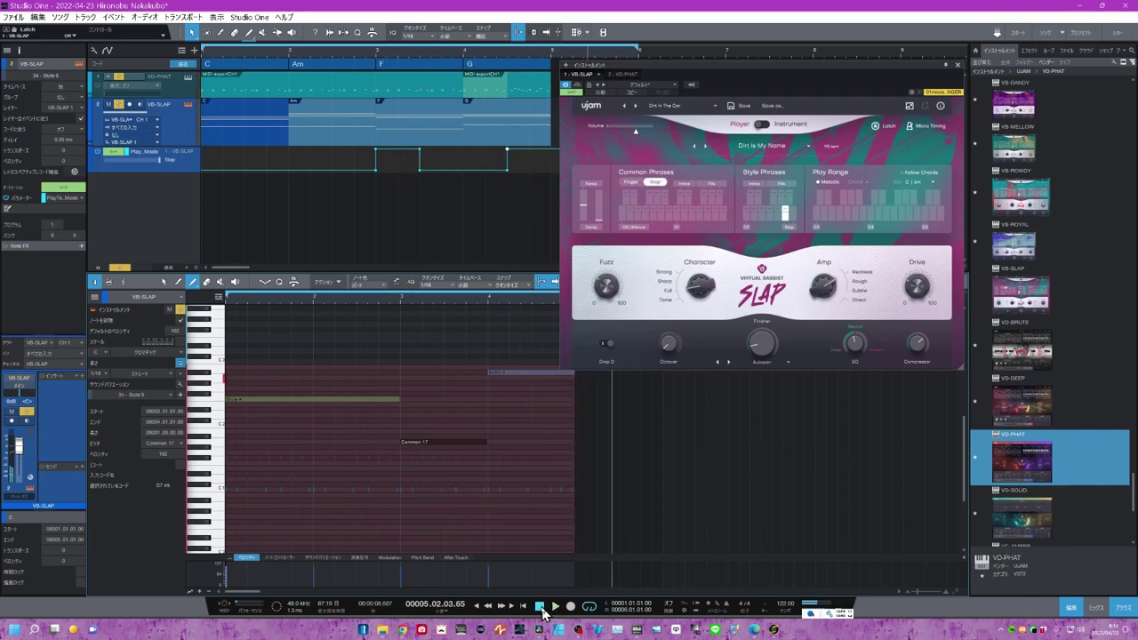
{"action": "left_click", "coordinate": [539, 606]}
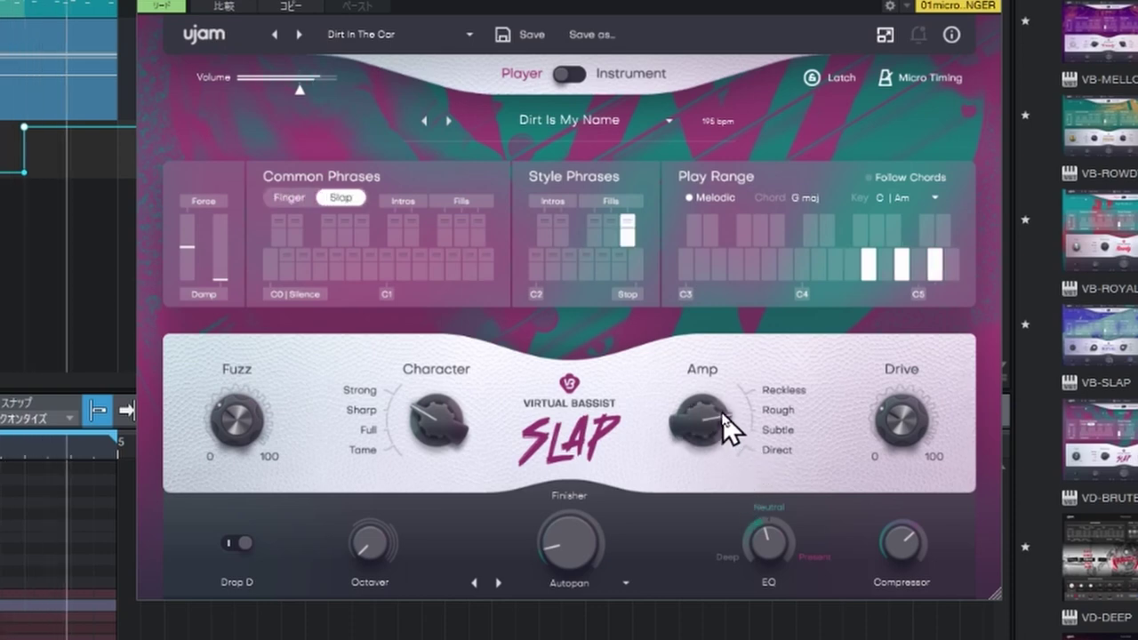
Set the VB-SLAP amp type to Subtle during playback.
{"action": "left_click_drag", "start_coordinate": [729, 432], "coordinate": [739, 465]}
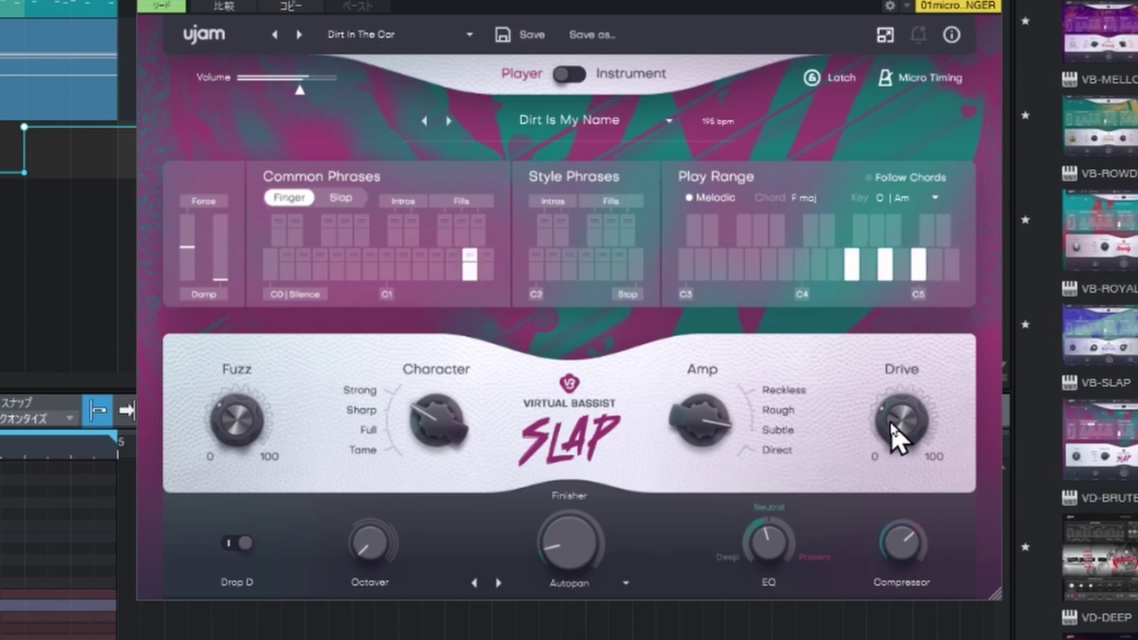
Raise the Drive amount and the Octaver amount of the VB-SLAP bass while the part plays.
{"action": "left_click_drag", "start_coordinate": [895, 415], "coordinate": [909, 358]}
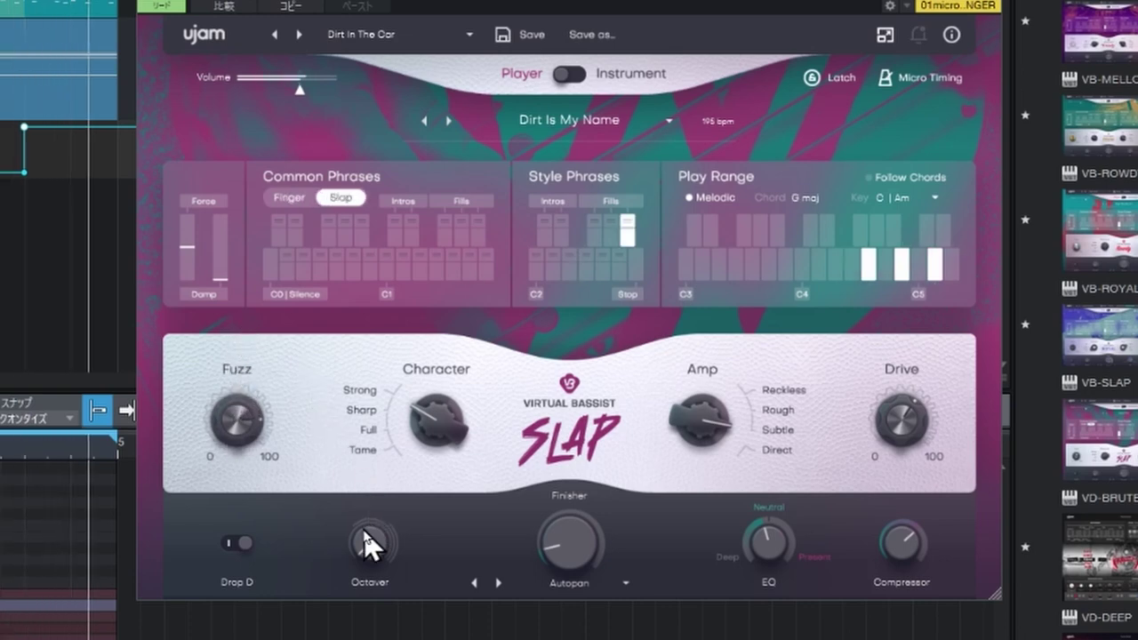
{"action": "left_click_drag", "start_coordinate": [368, 544], "coordinate": [372, 493]}
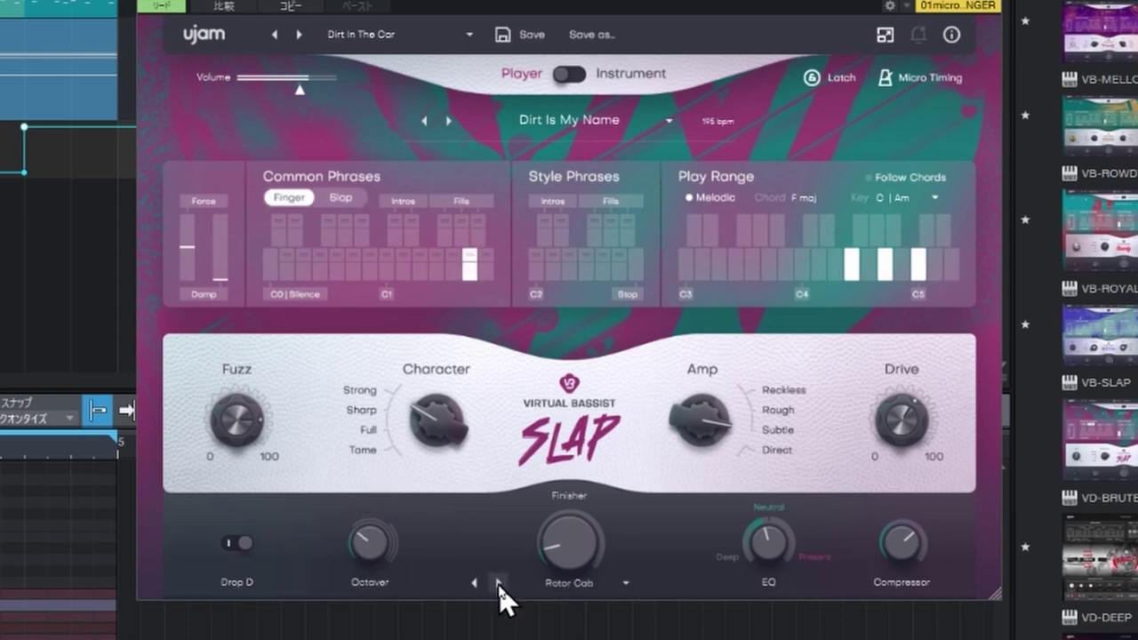
Turn up the Finisher amount with the Rotor Cab effect, and switch the Finisher effect to Boxed.
{"action": "left_click_drag", "start_coordinate": [564, 561], "coordinate": [568, 506]}
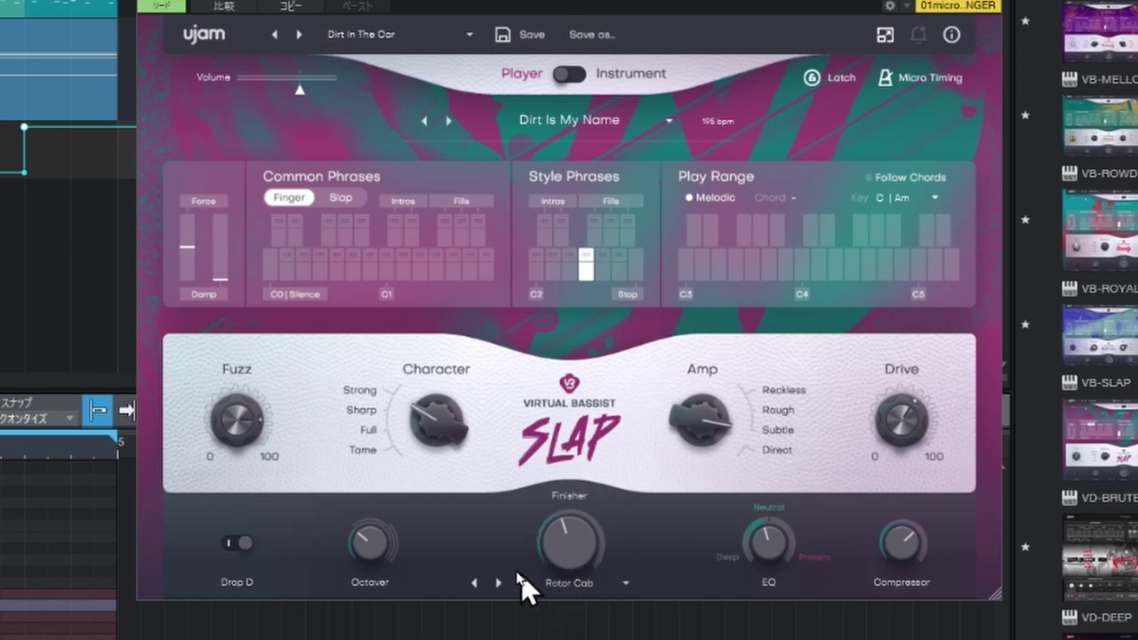
{"action": "left_click", "coordinate": [563, 589]}
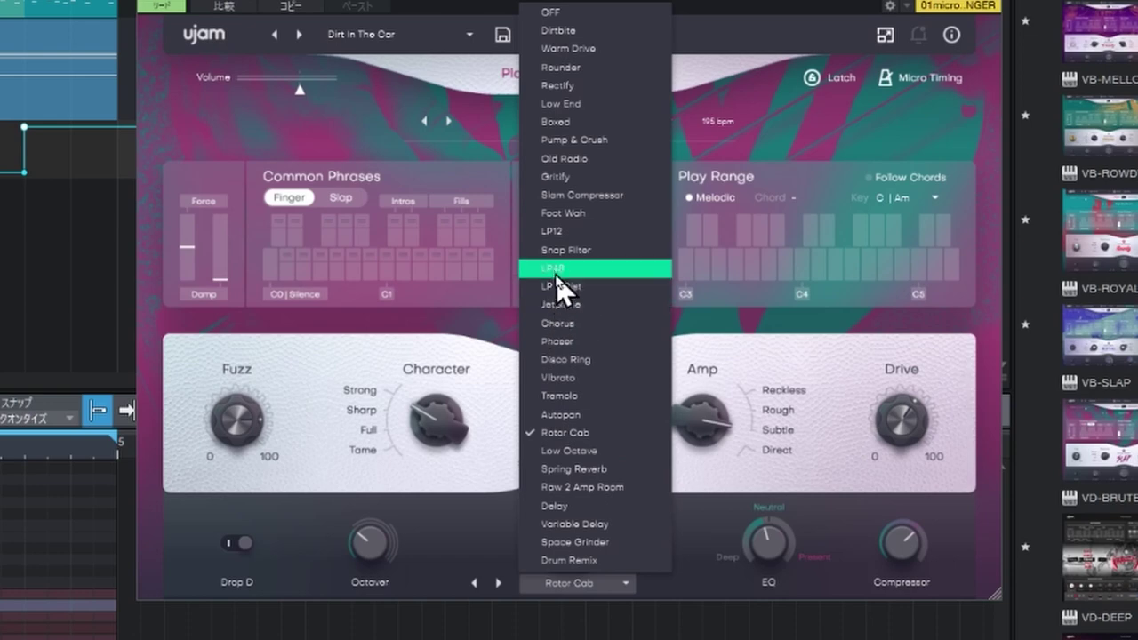
{"action": "left_click", "coordinate": [576, 122]}
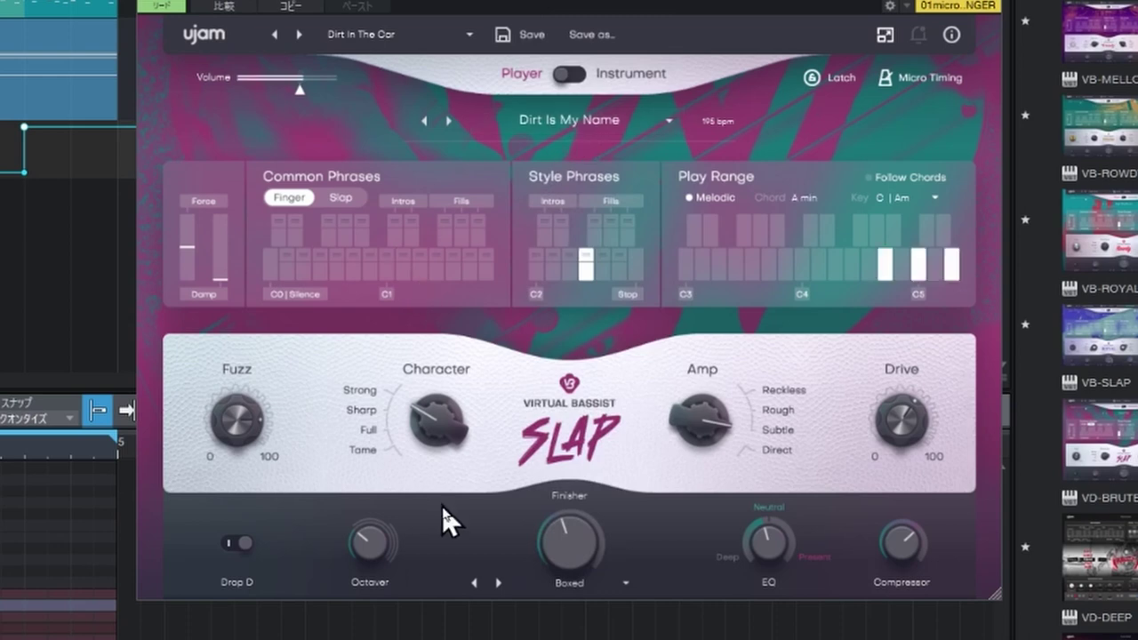
Step forward through the Finisher effects from Pump & Crush, auditioning Slam Compressor and Snap Filter, and settle on LP48.
{"action": "left_click", "coordinate": [497, 585]}
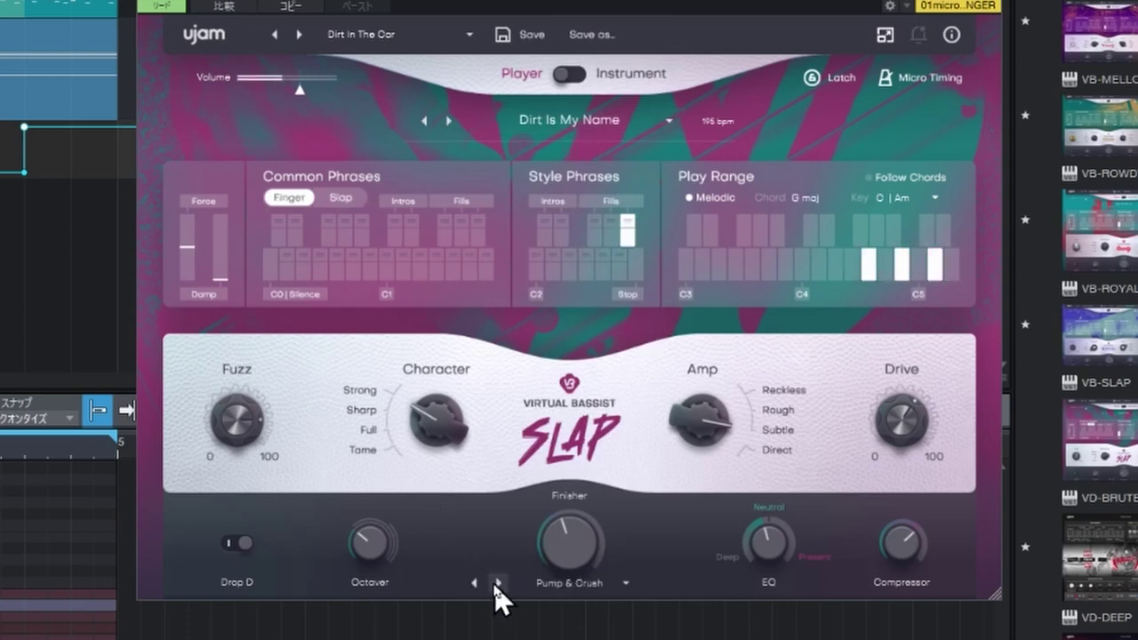
{"action": "left_click", "coordinate": [497, 584]}
{"action": "left_click", "coordinate": [497, 584]}
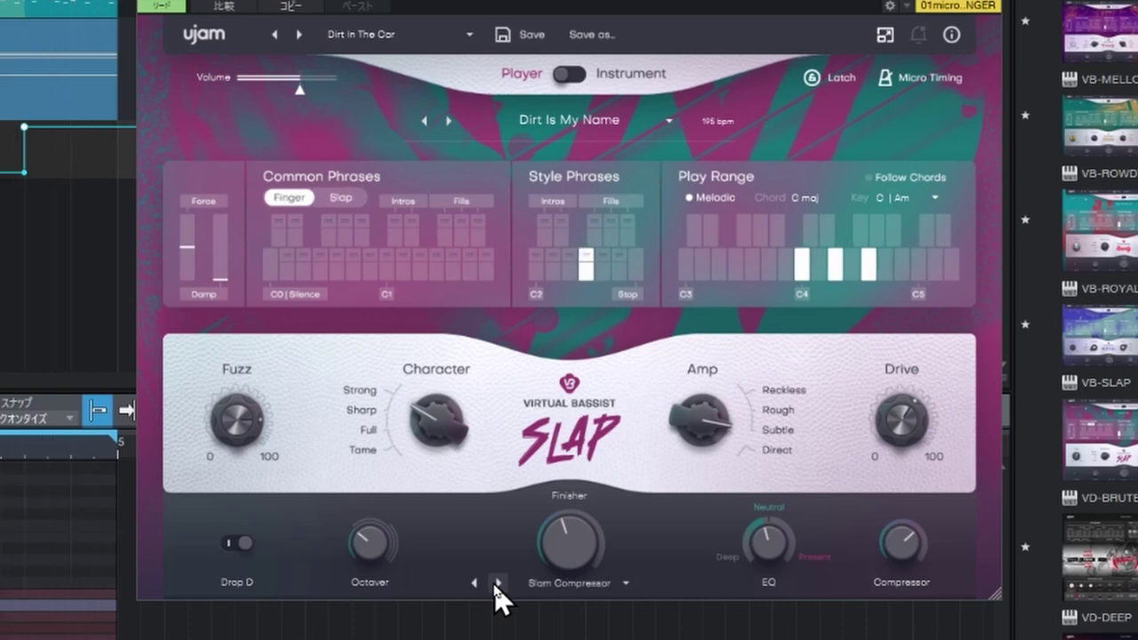
{"action": "left_click", "coordinate": [497, 584]}
{"action": "left_click", "coordinate": [497, 584]}
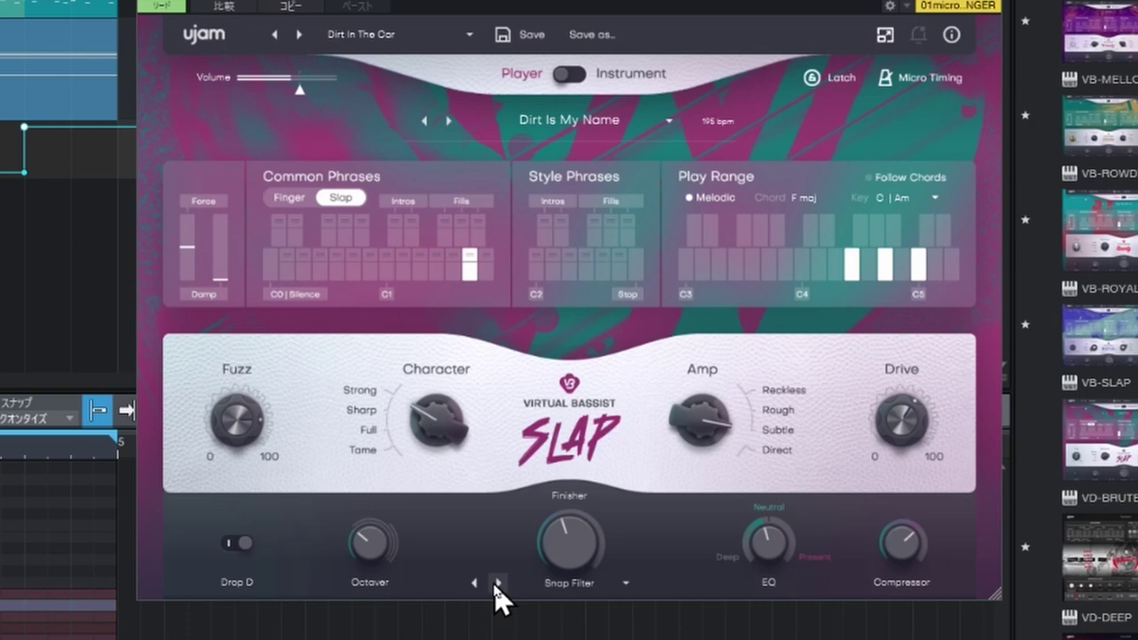
{"action": "left_click", "coordinate": [497, 585]}
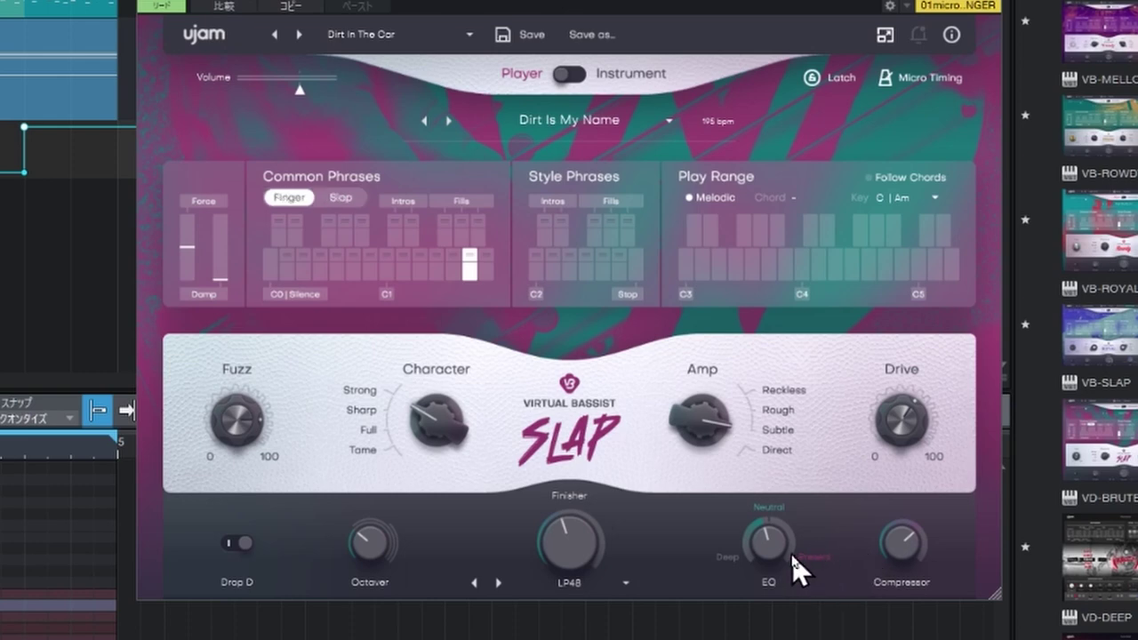
Shift the EQ toward Present and increase the Compressor amount while the bass part plays.
{"action": "mouse_move", "coordinate": [774, 561]}
{"action": "left_click_drag", "start_coordinate": [774, 560], "coordinate": [806, 490]}
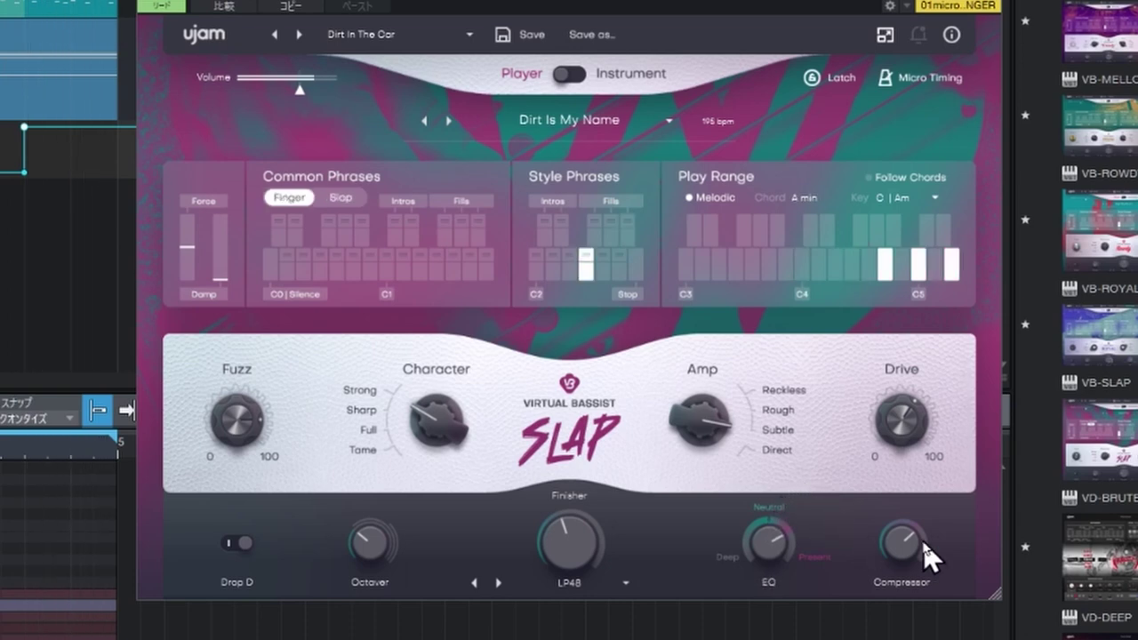
{"action": "mouse_move", "coordinate": [906, 543]}
{"action": "left_click_drag", "start_coordinate": [906, 543], "coordinate": [922, 533]}
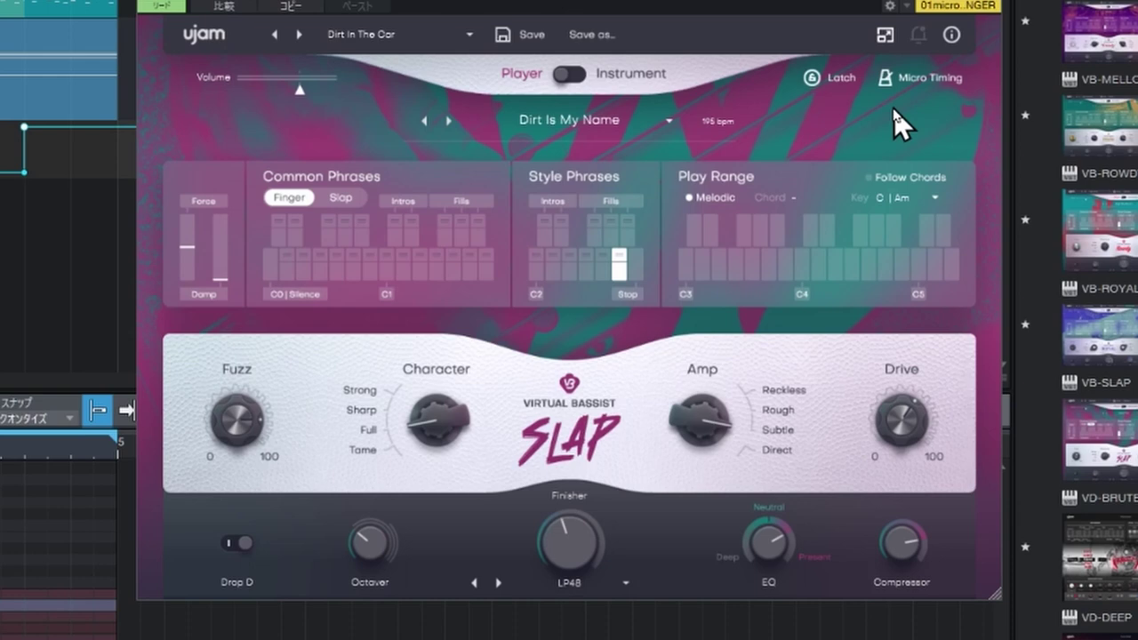
Open the Micro Timing settings, shift Feel toward Pull, and try the /2 playback Speed.
{"action": "left_click", "coordinate": [913, 89]}
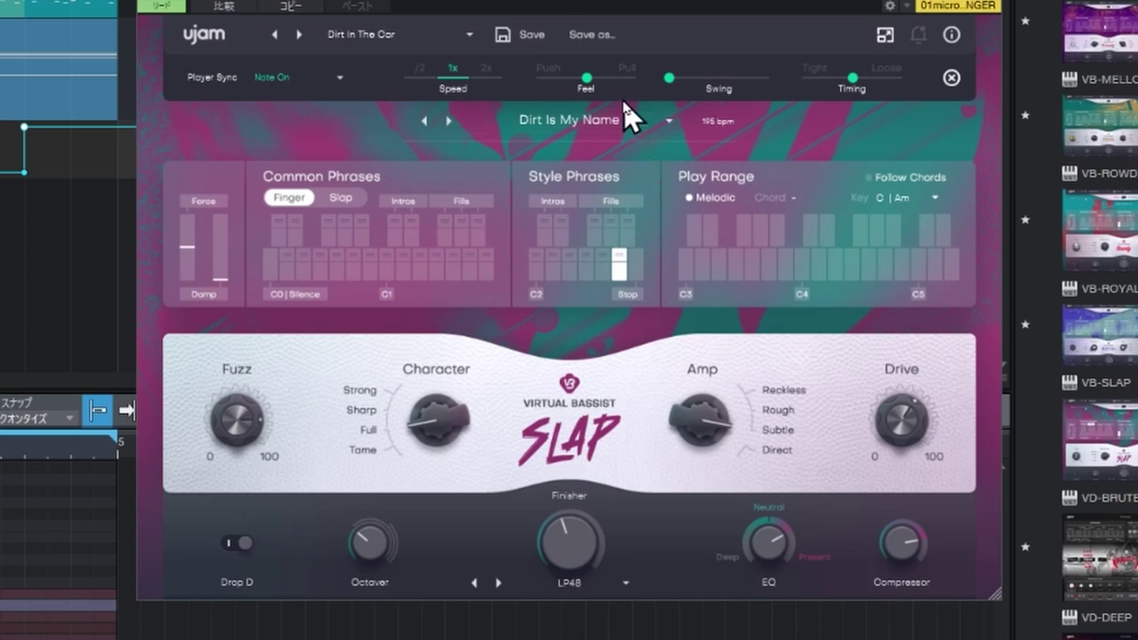
{"action": "left_click_drag", "start_coordinate": [585, 85], "coordinate": [608, 85]}
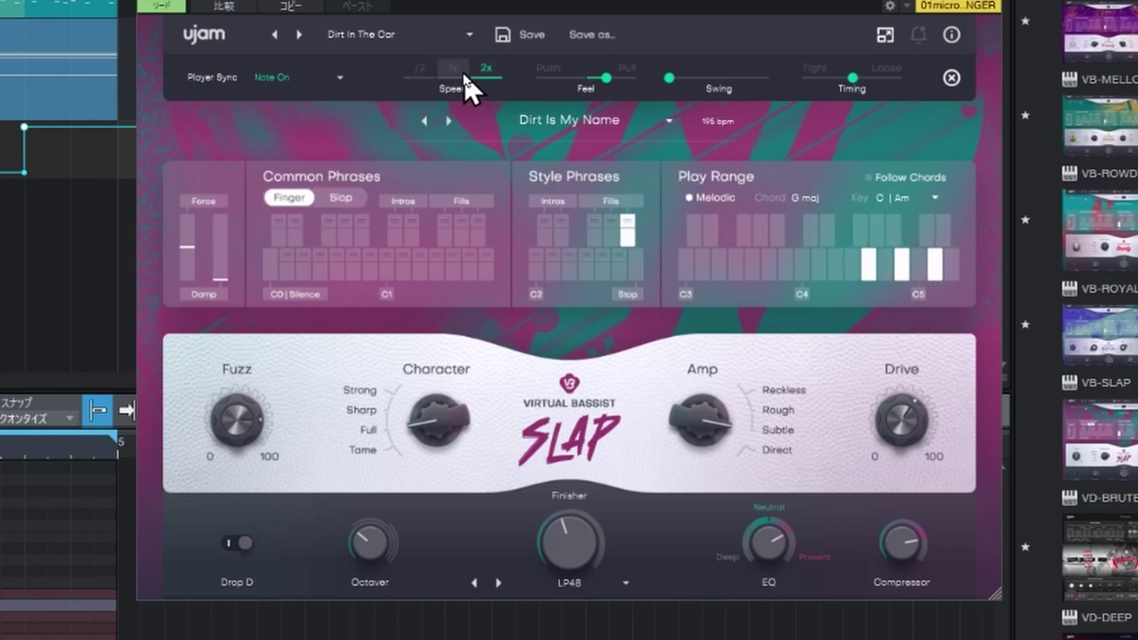
{"action": "left_click", "coordinate": [421, 70]}
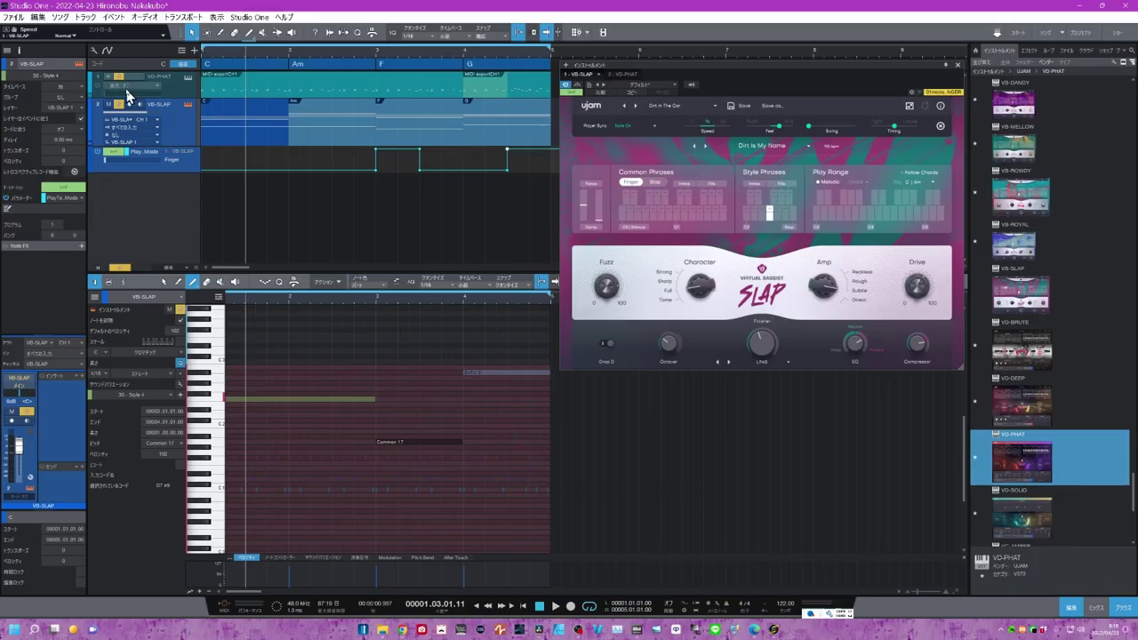
Toggle the mute on the VD-PHAT drum track, and try Swing at its maximum before returning it to zero.
{"action": "left_click", "coordinate": [109, 79]}
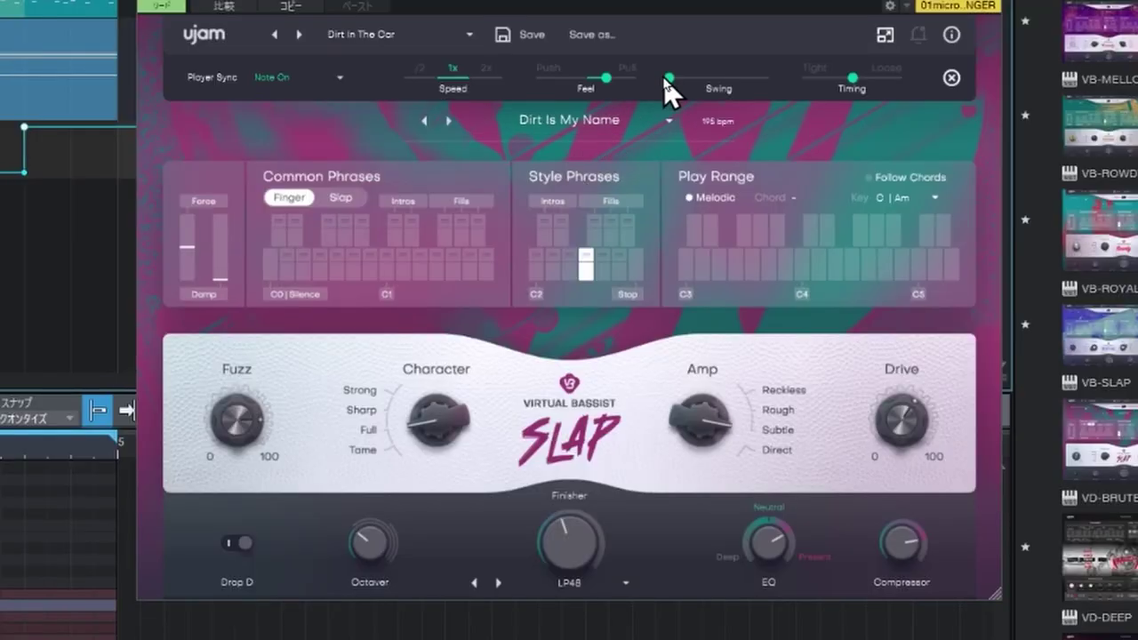
{"action": "left_click_drag", "start_coordinate": [668, 78], "coordinate": [803, 100]}
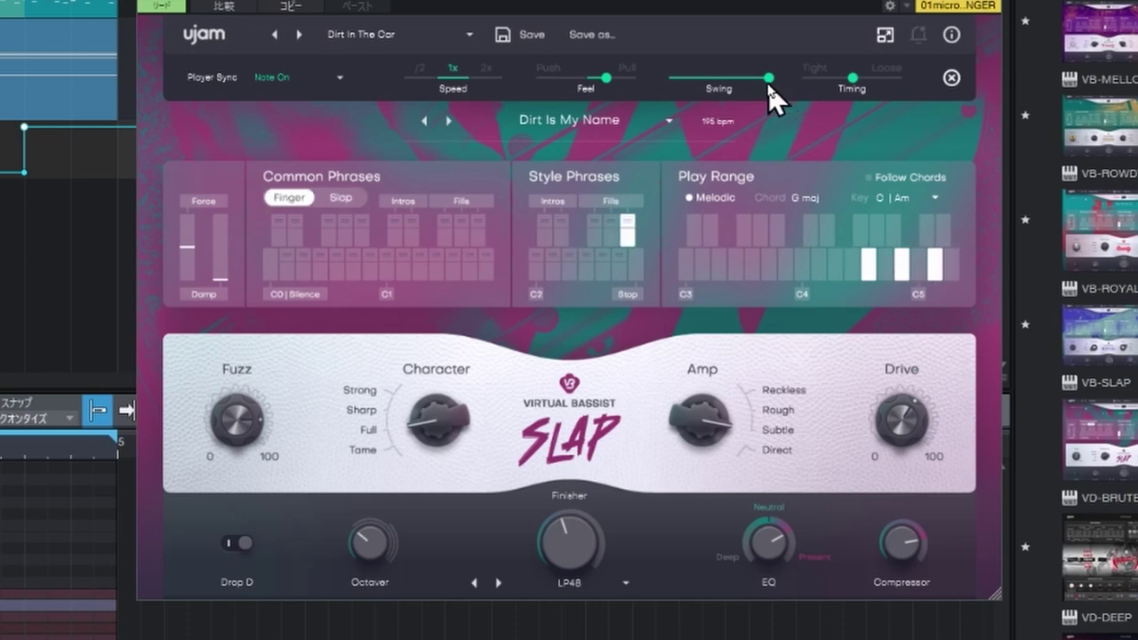
{"action": "left_click_drag", "start_coordinate": [769, 84], "coordinate": [640, 86]}
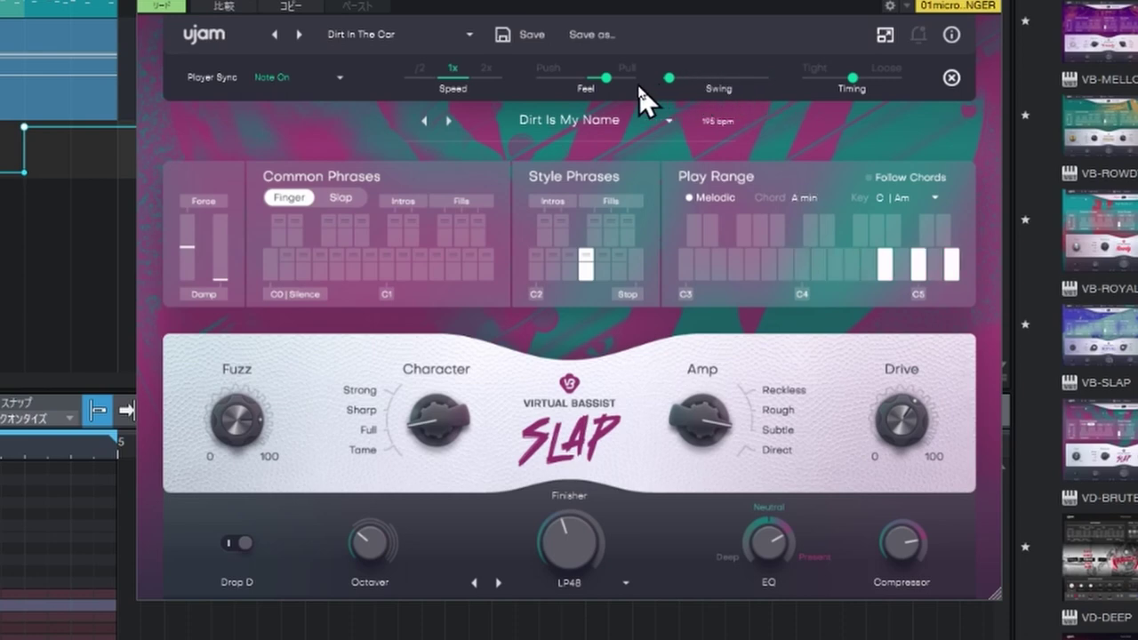